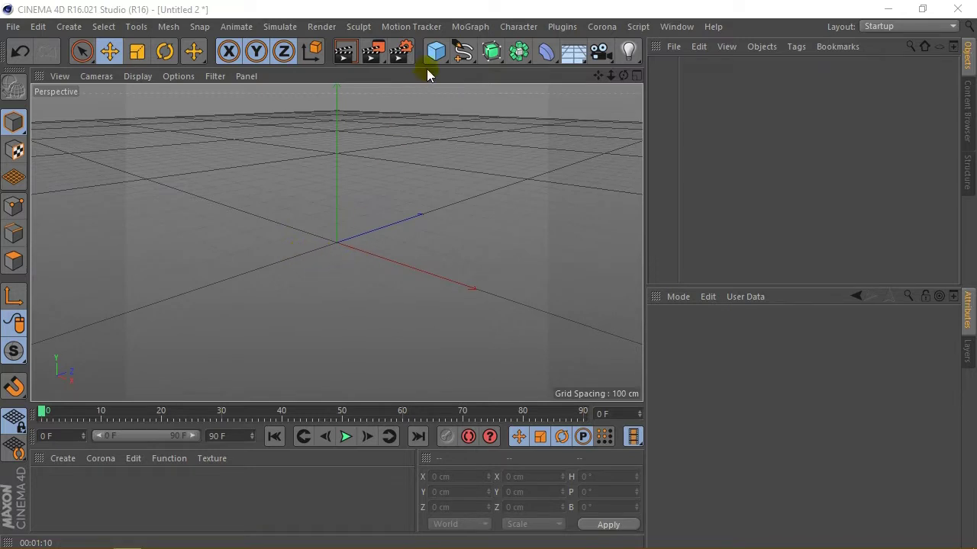
- Add a Plane and stretch it along X to 1765.646 cm wide, keeping 400 cm depth
left_click(435, 56)
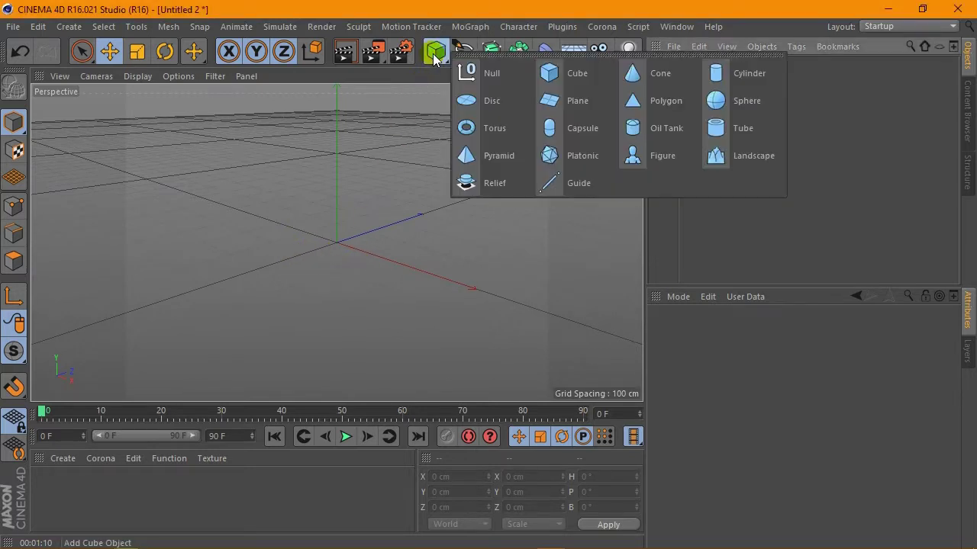
left_click(548, 99)
left_click_drag(619, 78, 621, 75)
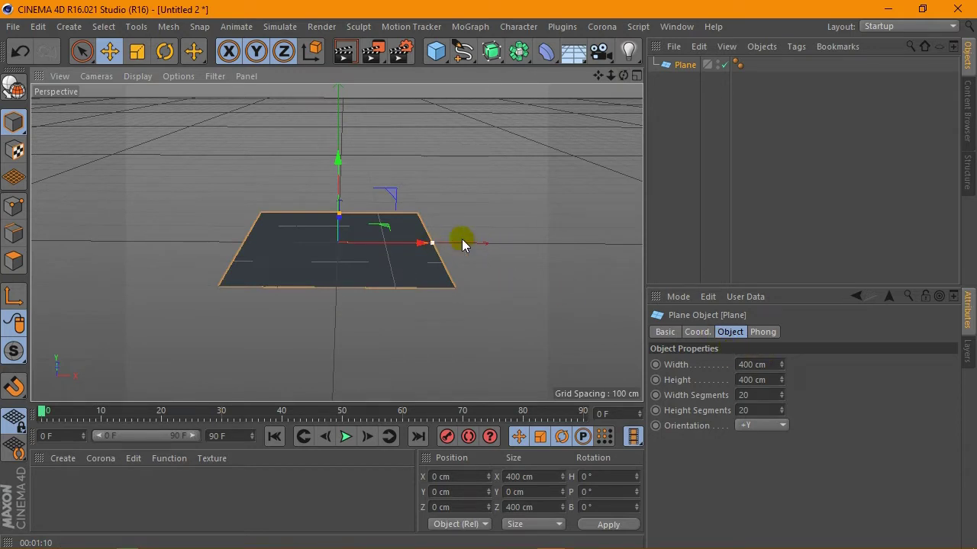
left_click_drag(432, 243, 634, 243)
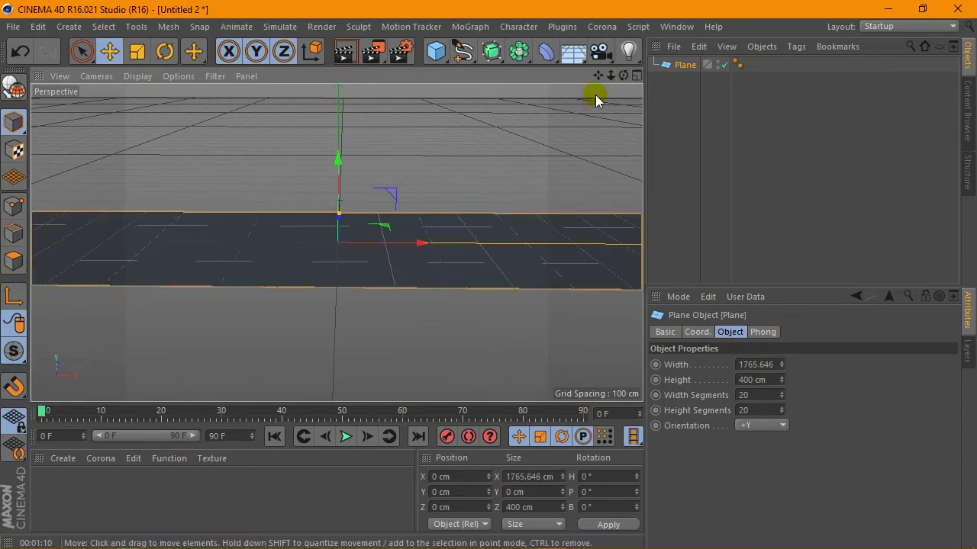
left_click_drag(595, 94, 484, 101, "alt")
- Add a Sphere with 50 segments and raise it along Y
left_click(436, 51)
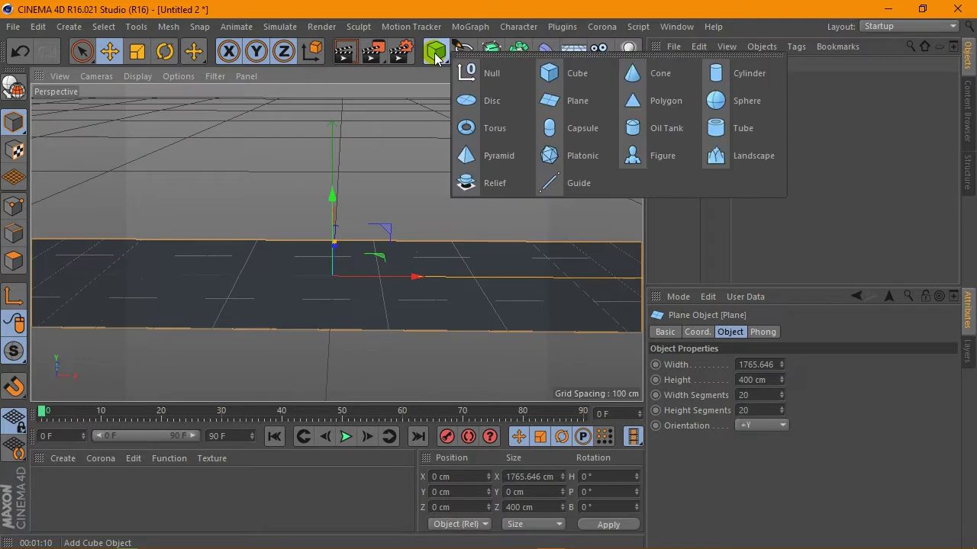
left_click(764, 108)
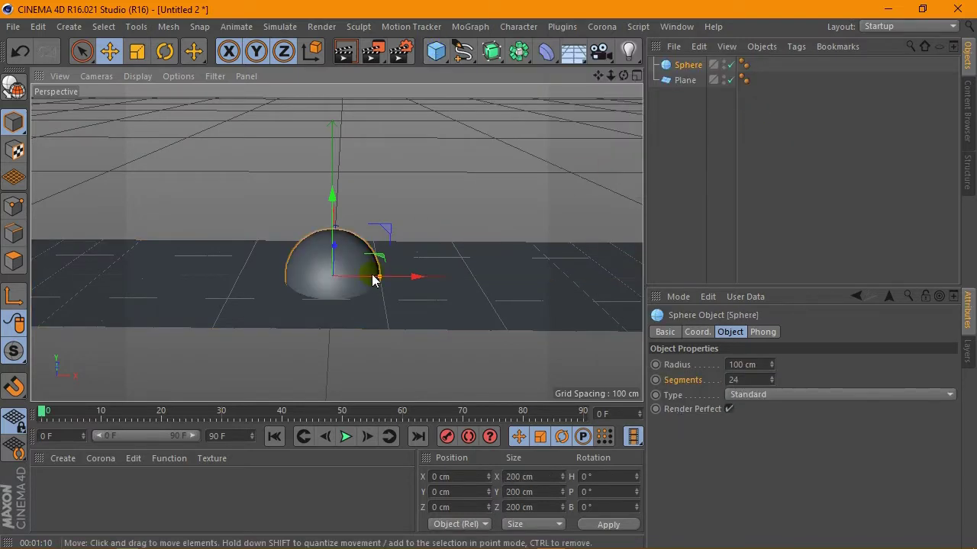
left_click(752, 380)
type("50")
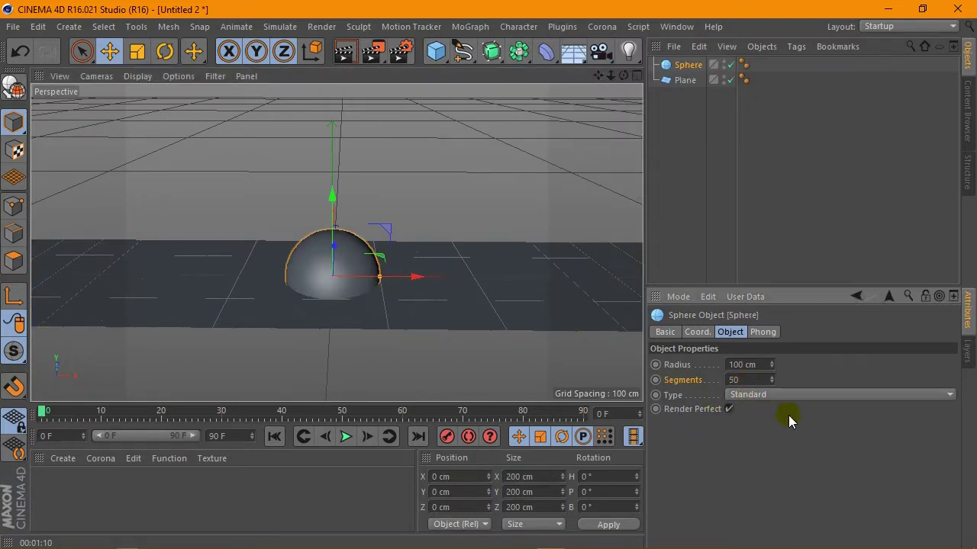
left_click_drag(331, 196, 332, 153)
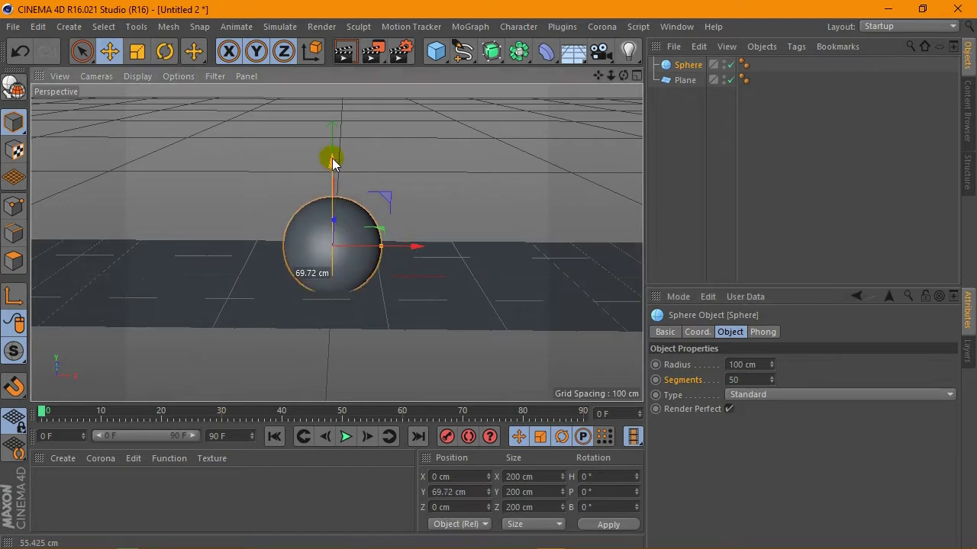
- In the enlarged Right view, settle the sphere on the plane at Y 100.462 cm
left_click(636, 75)
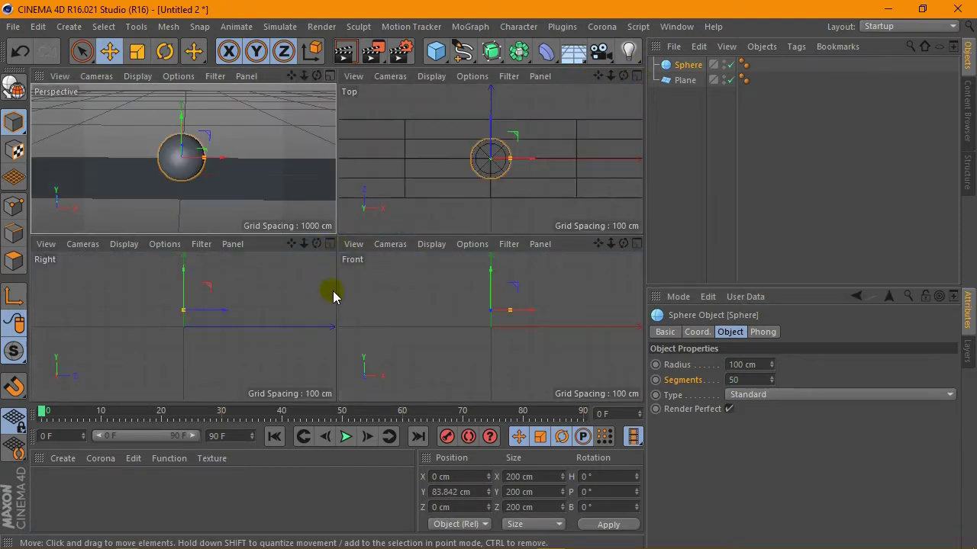
left_click(329, 244)
scroll(351, 221, "up", 2)
scroll(345, 236, "up", 2)
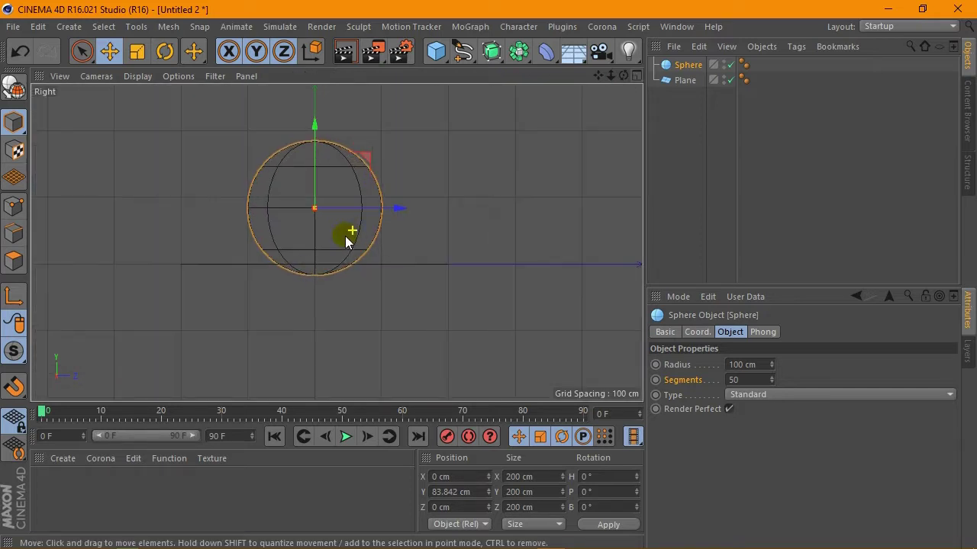
scroll(321, 214, "up", 2)
left_click_drag(295, 190, 290, 165)
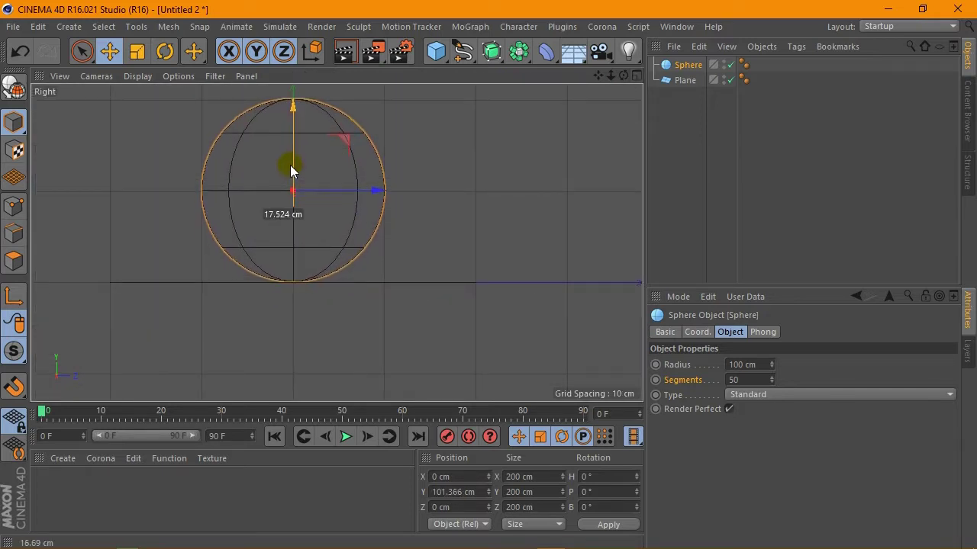
scroll(290, 165, "up", 3)
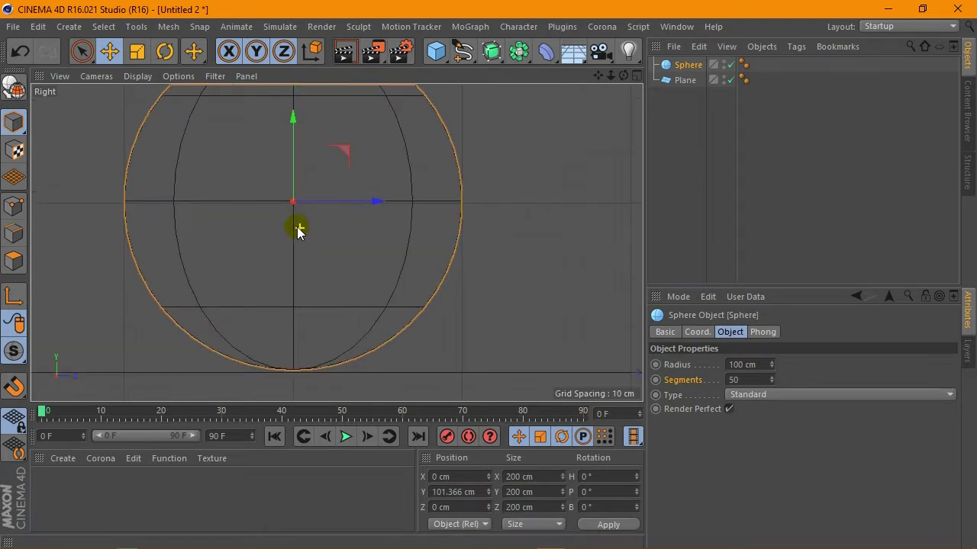
left_click_drag(292, 175, 292, 177)
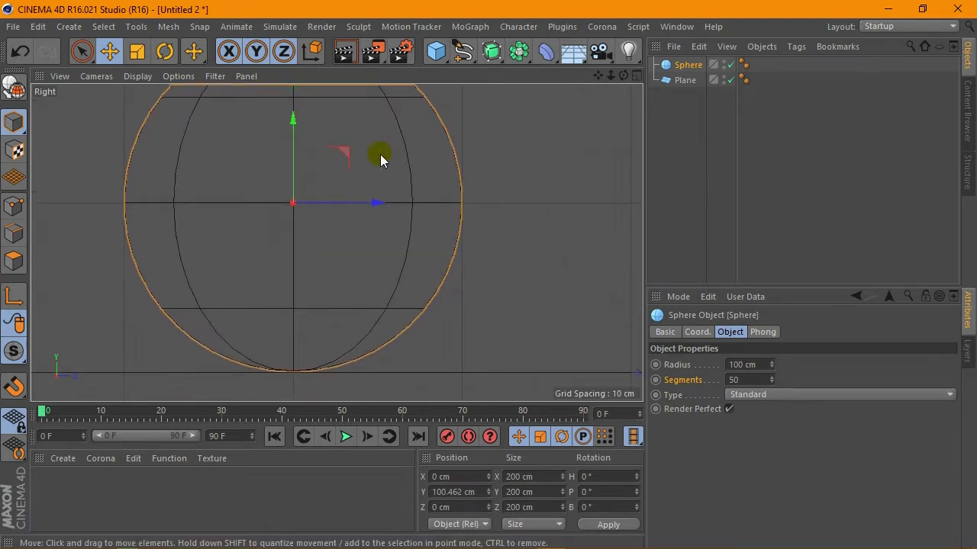
- Back in the perspective view, move the sphere left to about X -397 cm
left_click(636, 77)
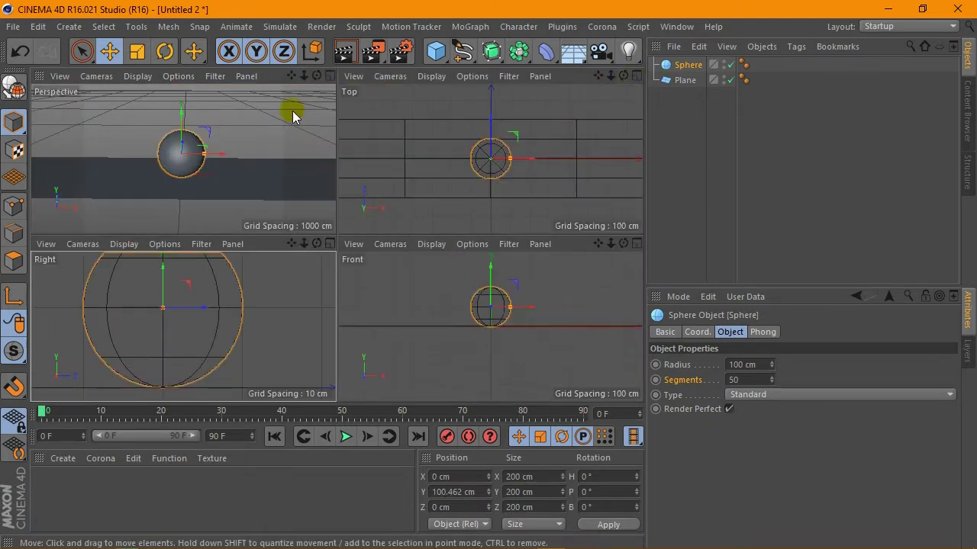
left_click(330, 77)
scroll(315, 263, "down", 2)
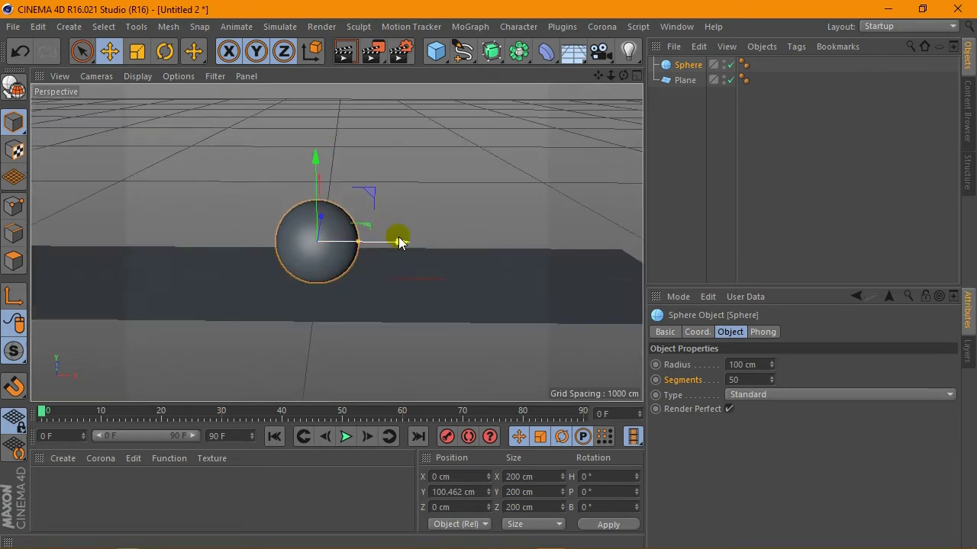
left_click_drag(399, 238, 230, 248)
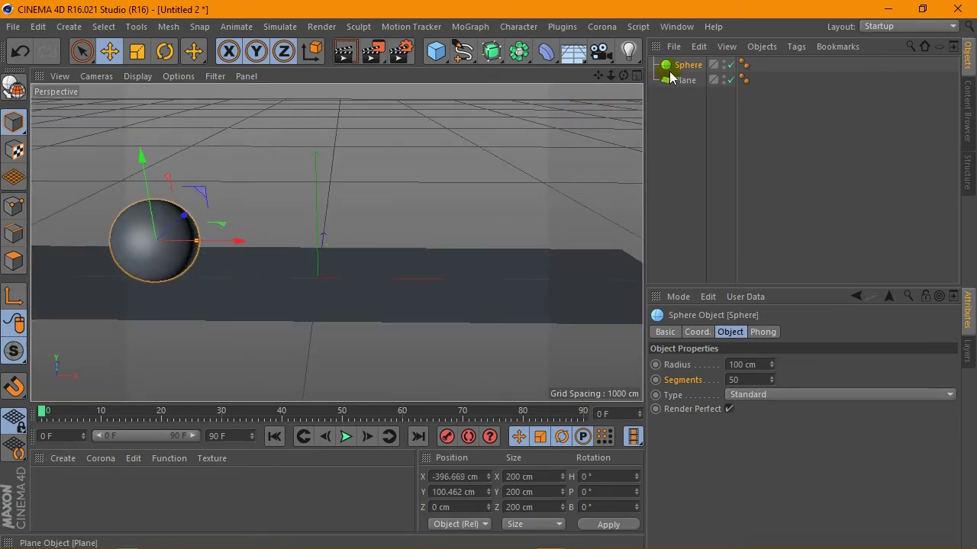
- Ctrl-drag copies Sphere.1, Sphere.2 and Sphere.3 along X, the last ending at X 393.151 cm
left_click_drag(679, 70, 679, 77, "ctrl")
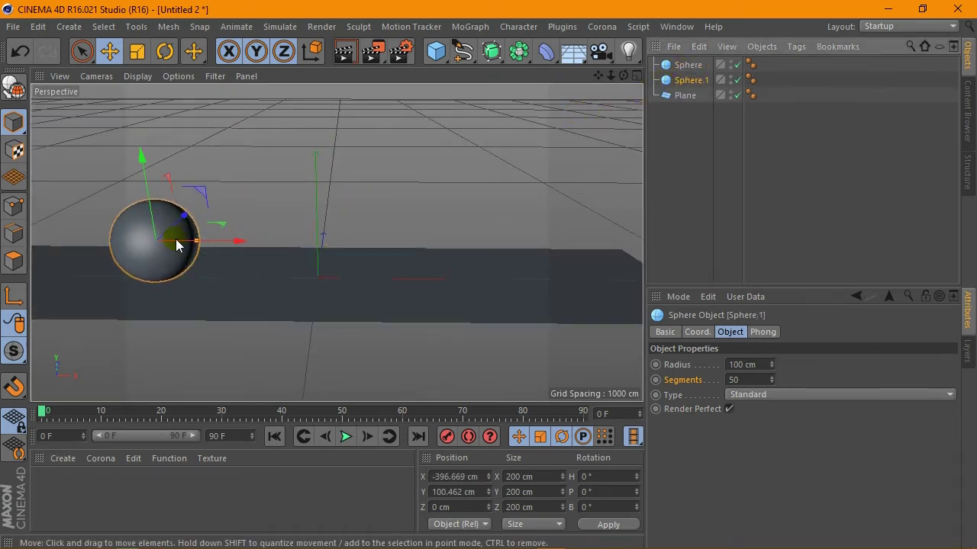
mouse_move(183, 241)
left_mouse_down()
mouse_move(347, 243)
mouse_move(338, 241)
left_mouse_up()
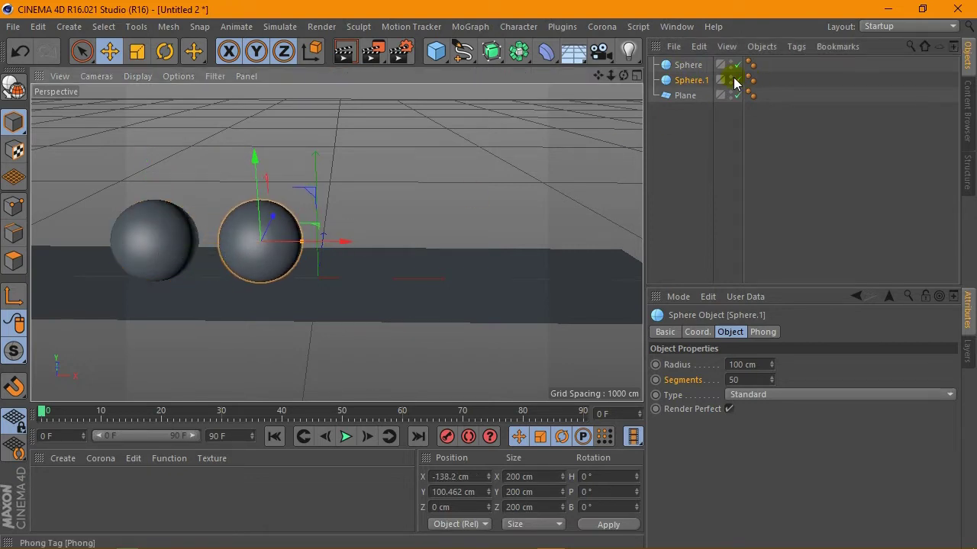
left_click_drag(690, 80, 693, 88, "ctrl")
left_click_drag(345, 241, 447, 234)
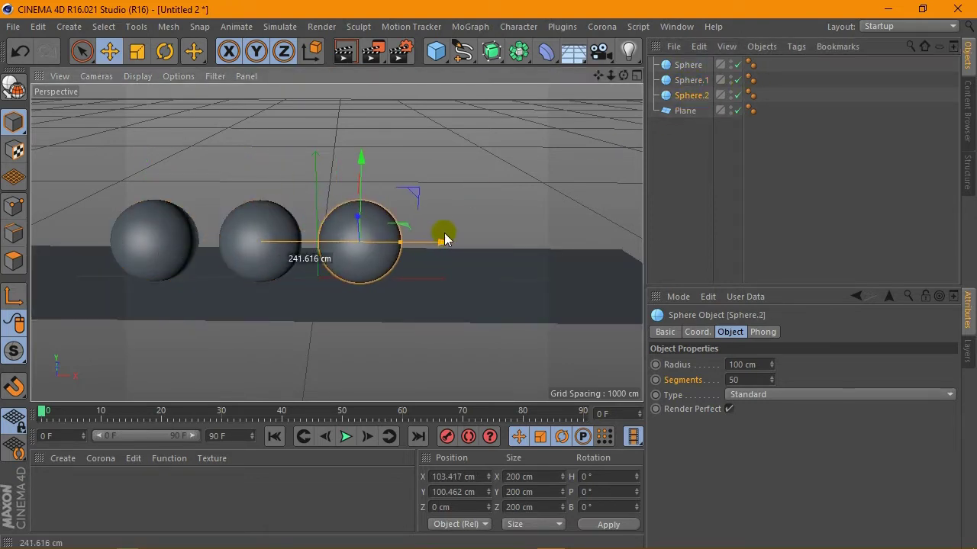
left_click_drag(690, 96, 693, 107, "ctrl")
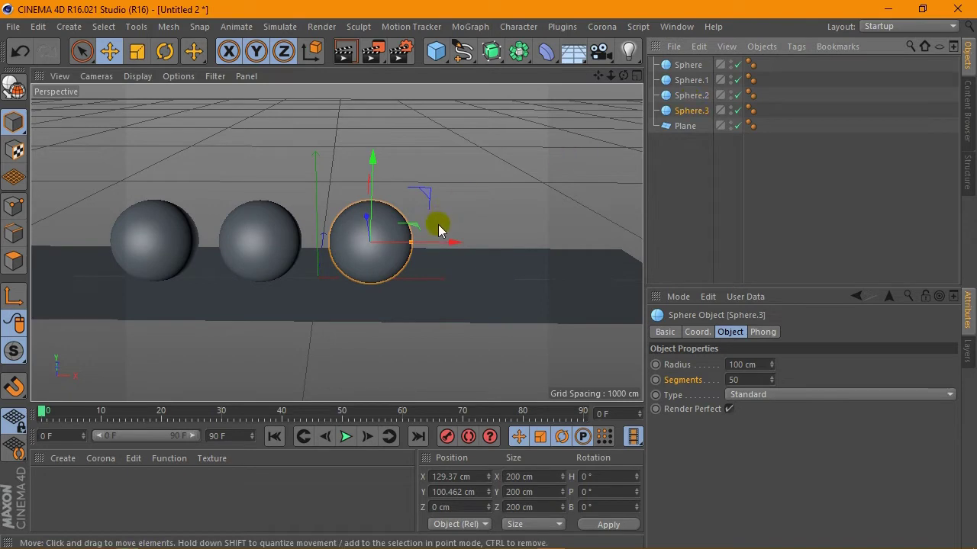
left_click_drag(438, 241, 557, 245)
left_click_drag(624, 75, 621, 73)
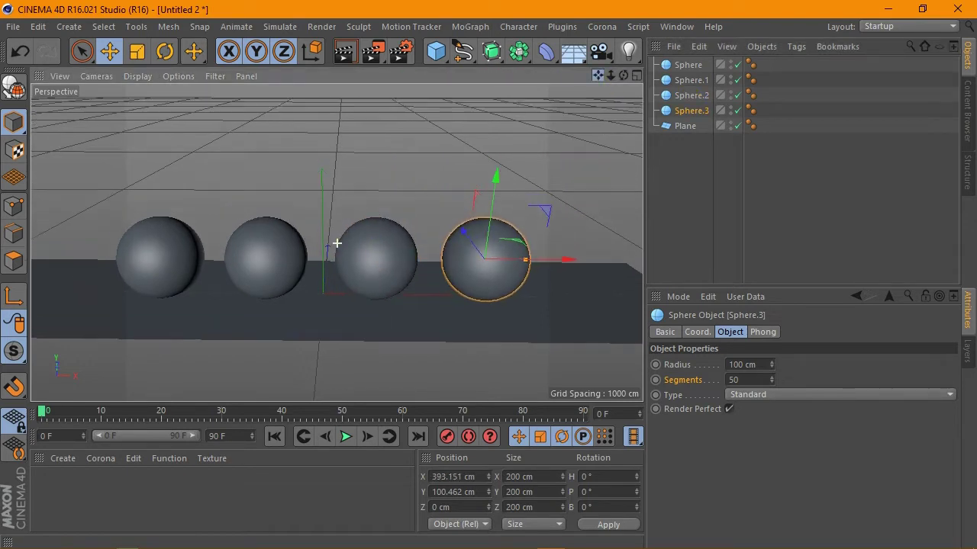
- Set render output to the HDV/HDTV 720 29.97 preset, renderer Corona, time limit 00:01:00
left_click(408, 54)
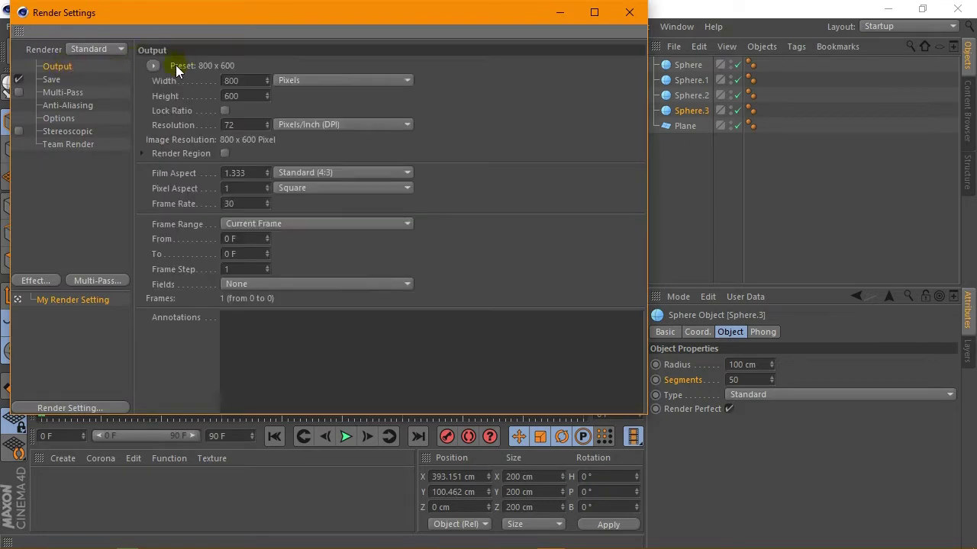
left_click(154, 66)
mouse_move(161, 97)
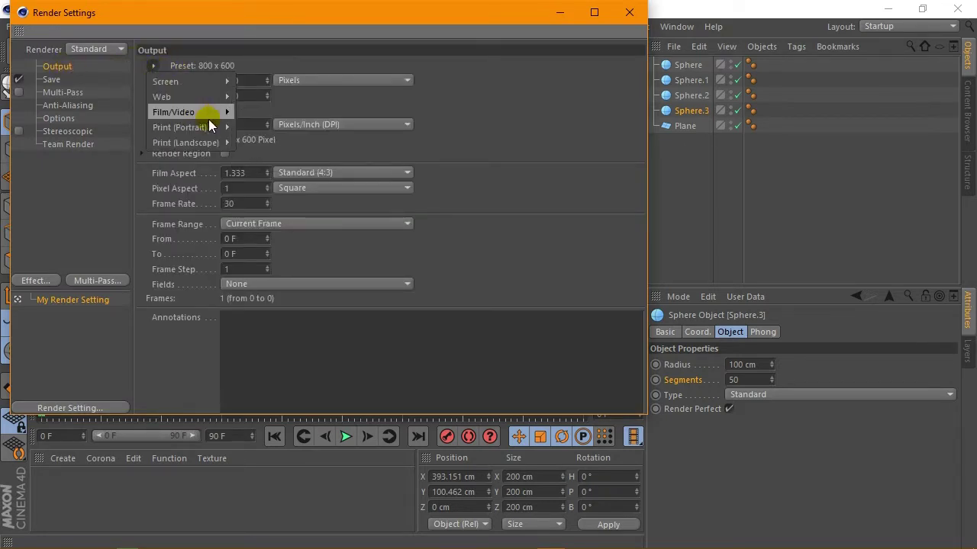
mouse_move(174, 112)
left_click(330, 282)
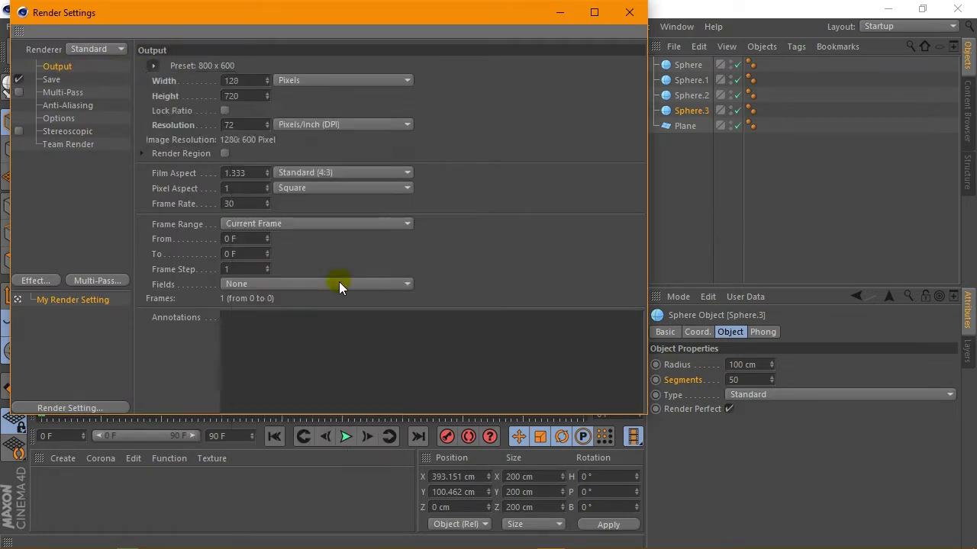
left_click(101, 51)
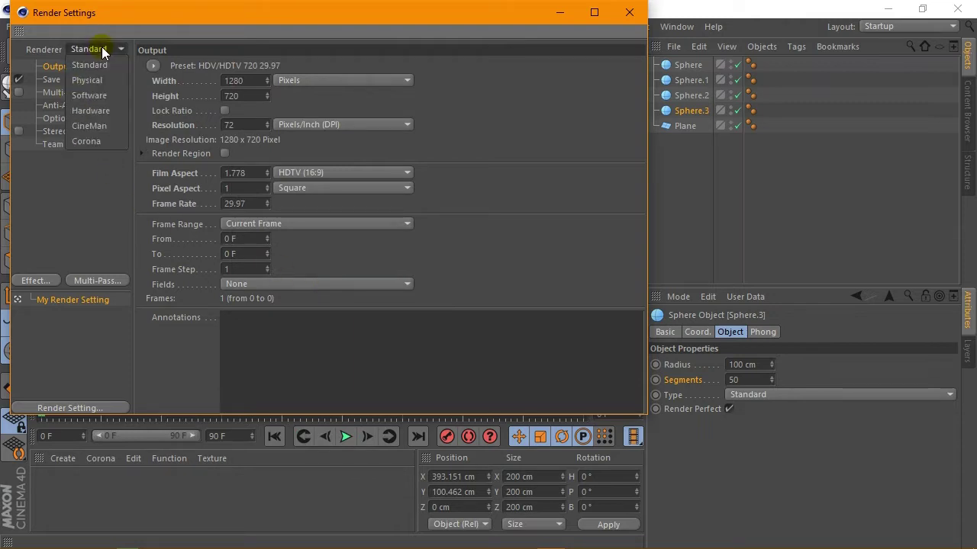
left_click(104, 144)
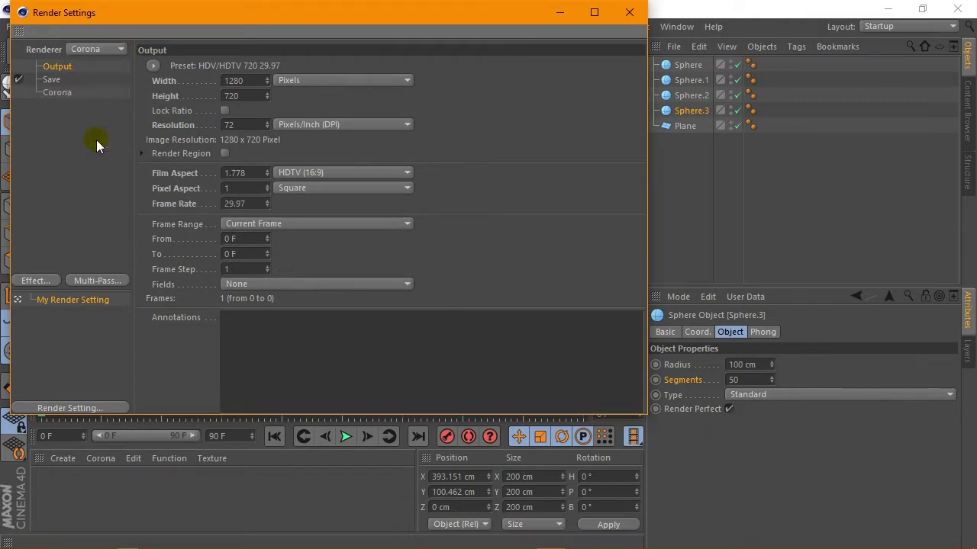
left_click(60, 93)
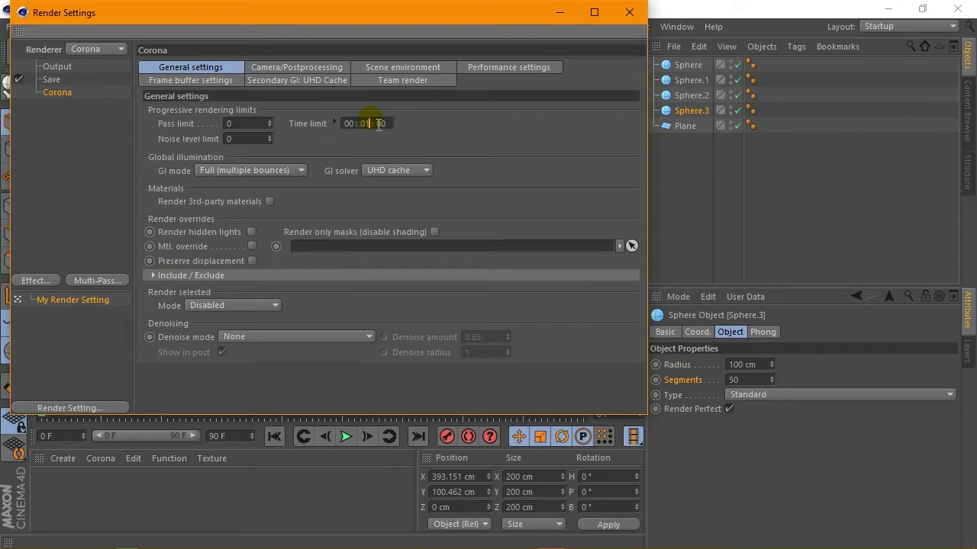
key("Return")
left_click(629, 12)
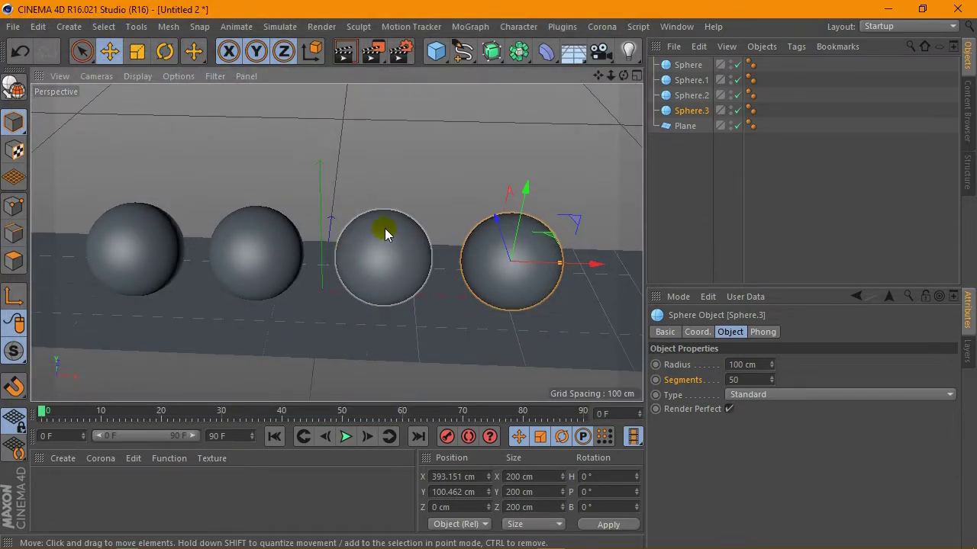
- Add a Corona Sky and set its Type to Shader / HDRI
left_click_drag(598, 74, 337, 242)
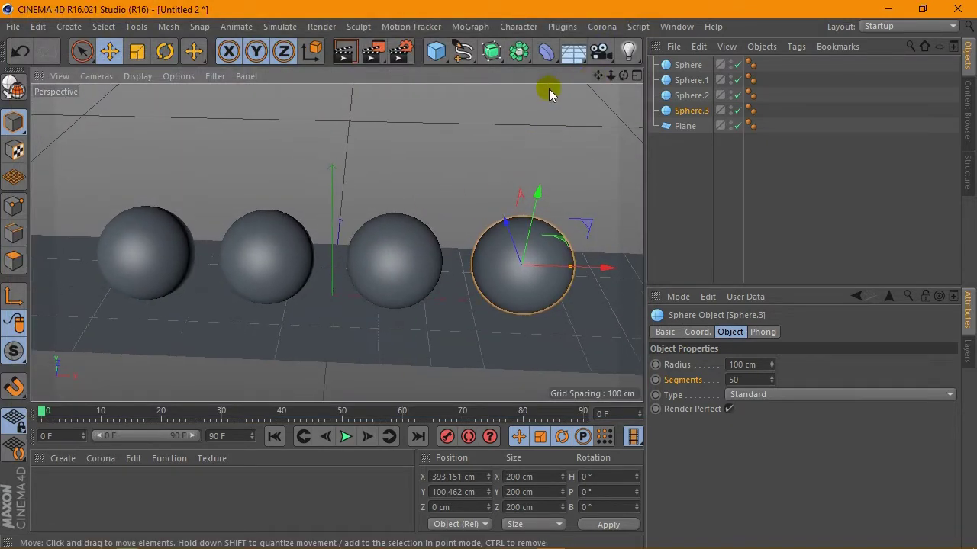
left_click(579, 53)
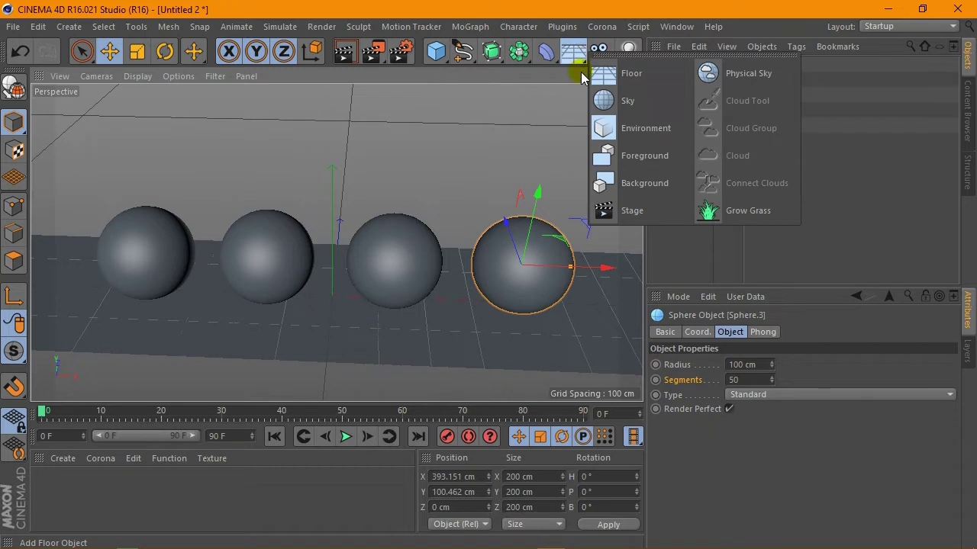
left_click(554, 114)
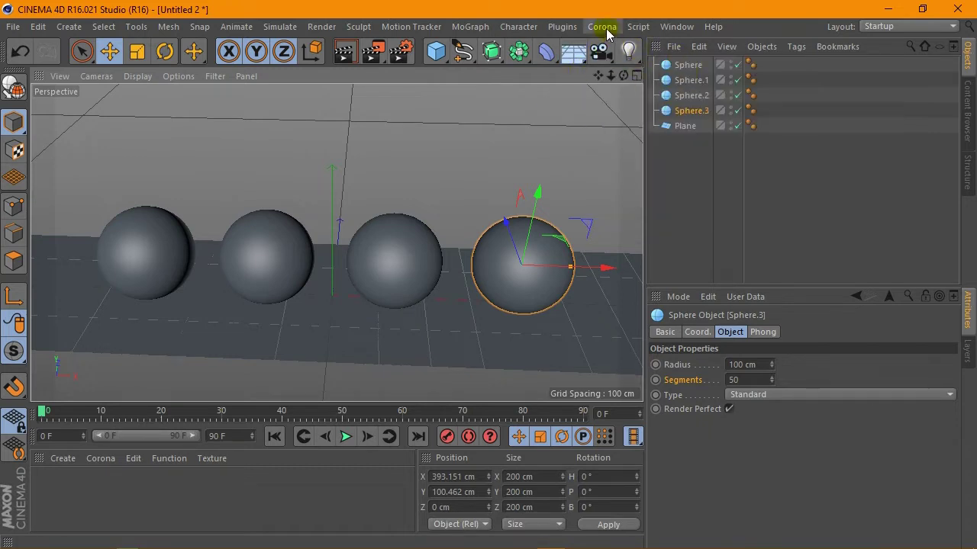
left_click(601, 27)
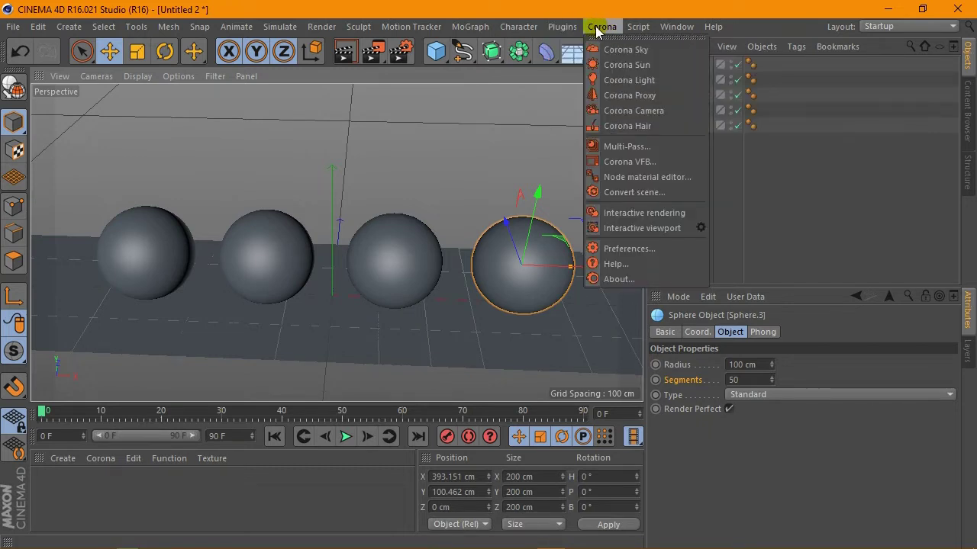
left_click(643, 50)
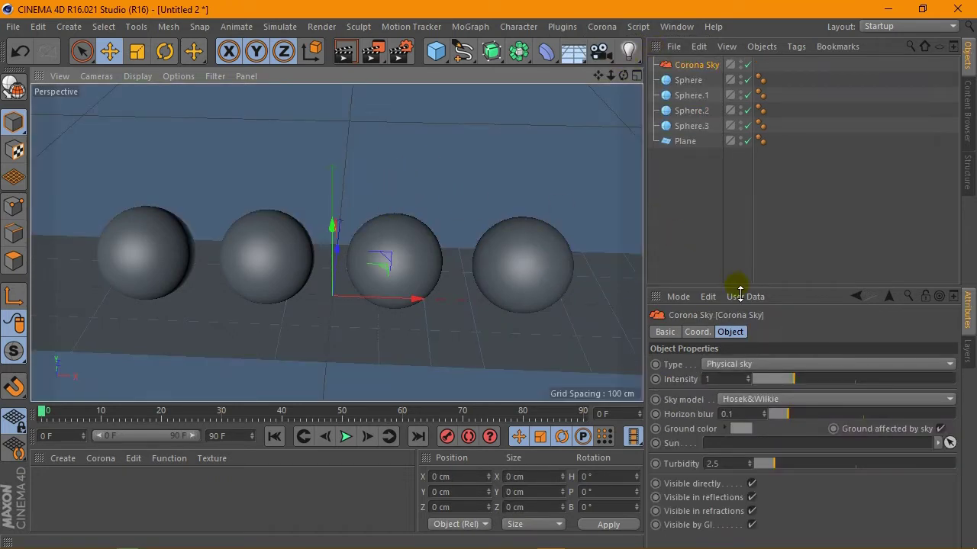
left_click_drag(737, 289, 730, 222)
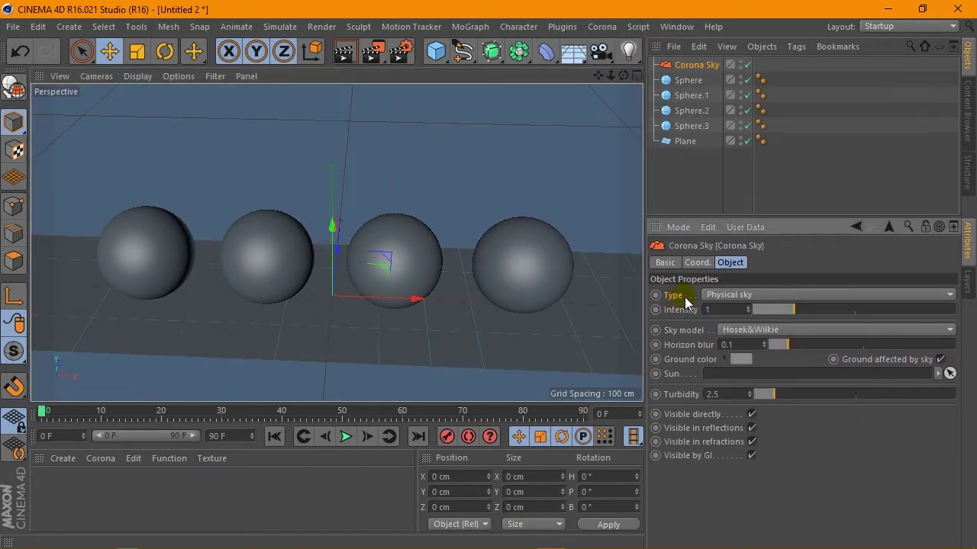
left_click(779, 295)
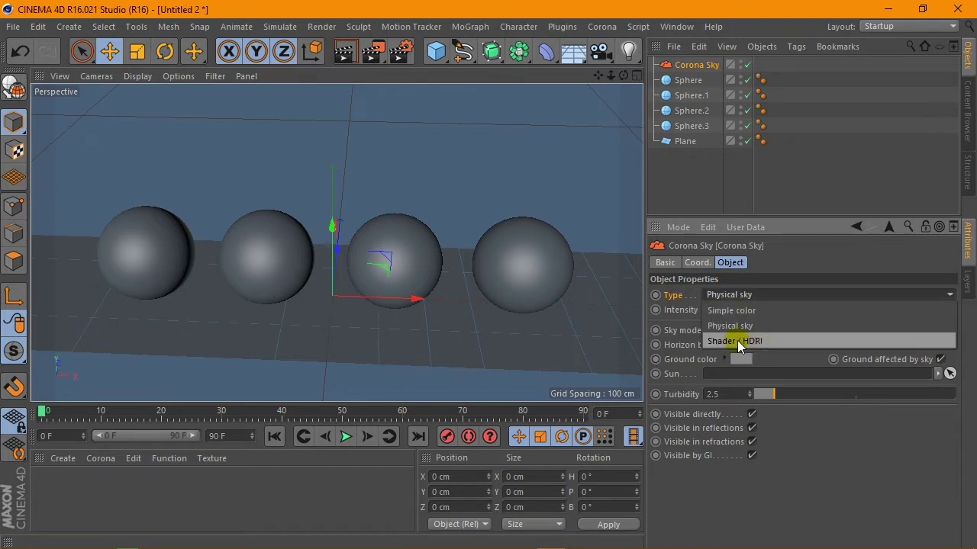
left_click(778, 340)
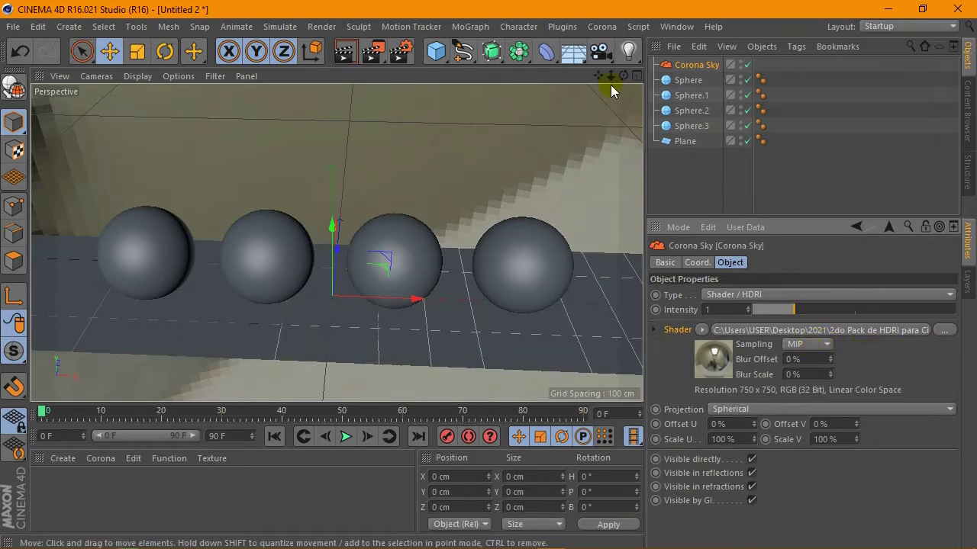
- Preview-render the spheres under the HDRI sky, then bring up the Corona material types list
scroll(337, 242, "down", 2)
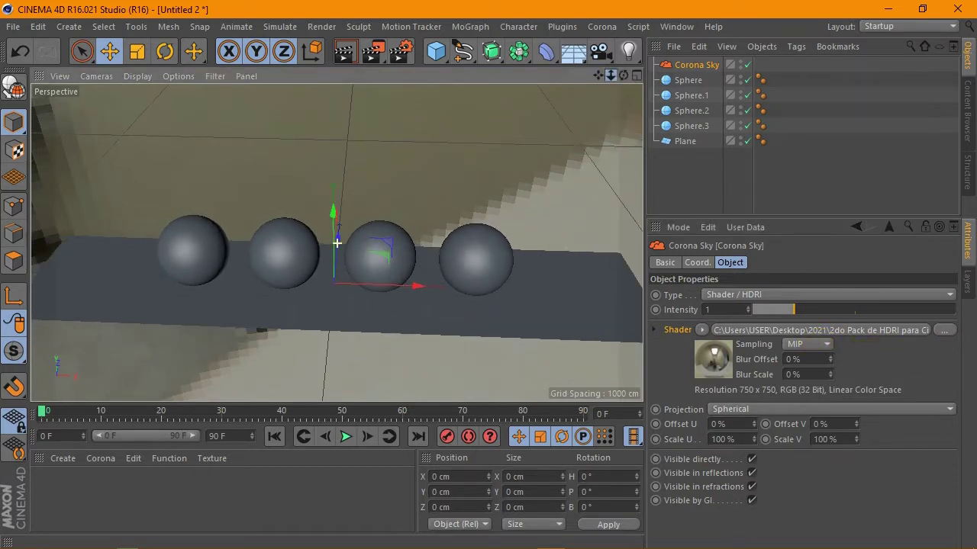
left_click(344, 51)
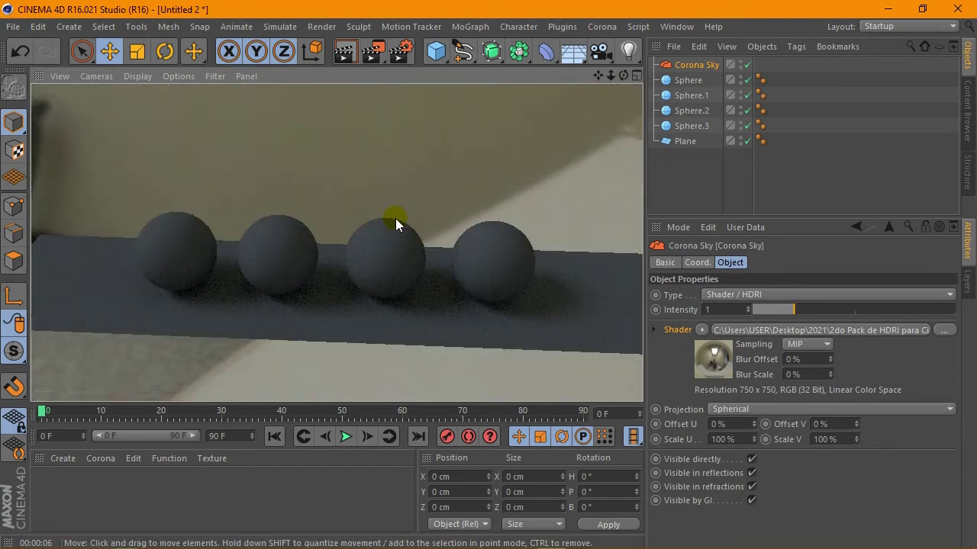
left_click(395, 218)
scroll(336, 251, "up", 2)
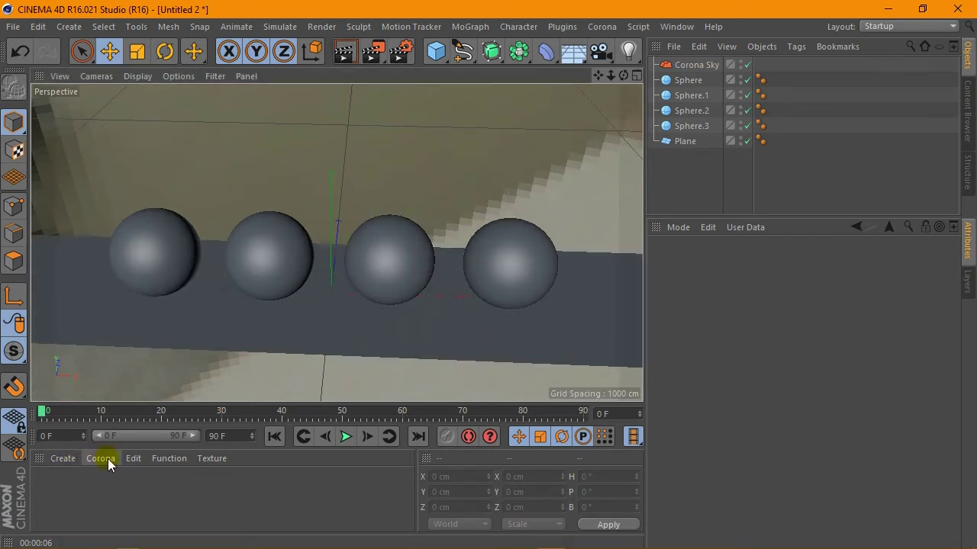
left_click(108, 459)
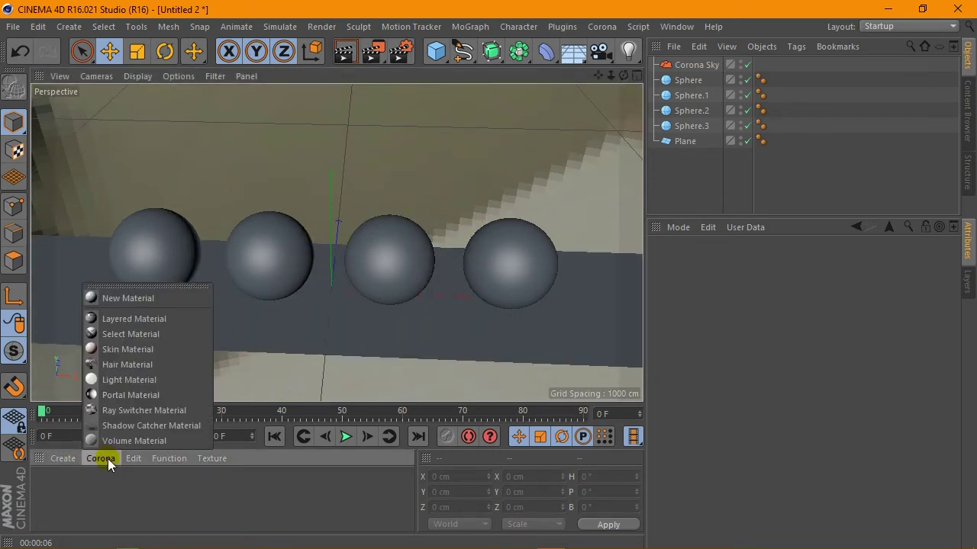
- Create a Corona material, duplicate it, and rename the first one 'plastic'
left_click(135, 302)
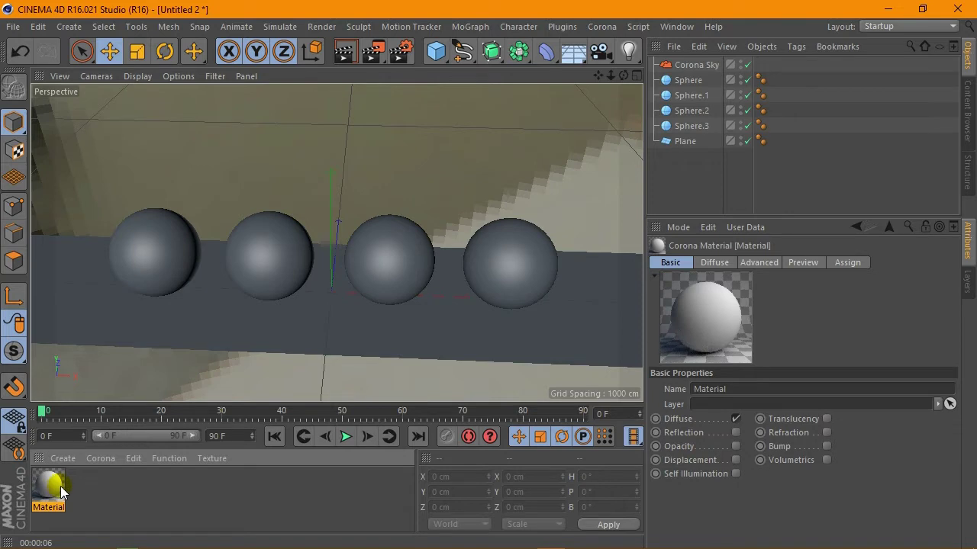
left_click_drag(61, 491, 161, 493, "ctrl")
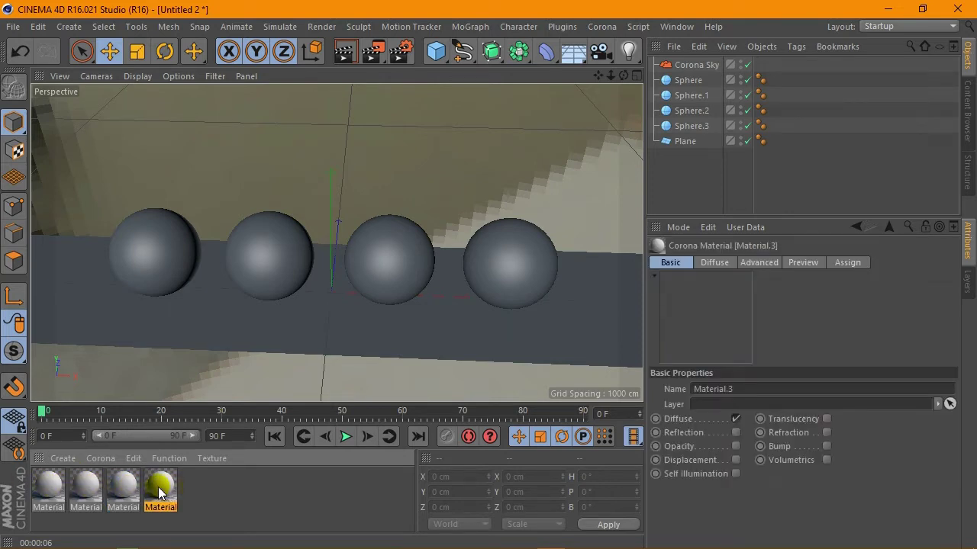
double_click(57, 500)
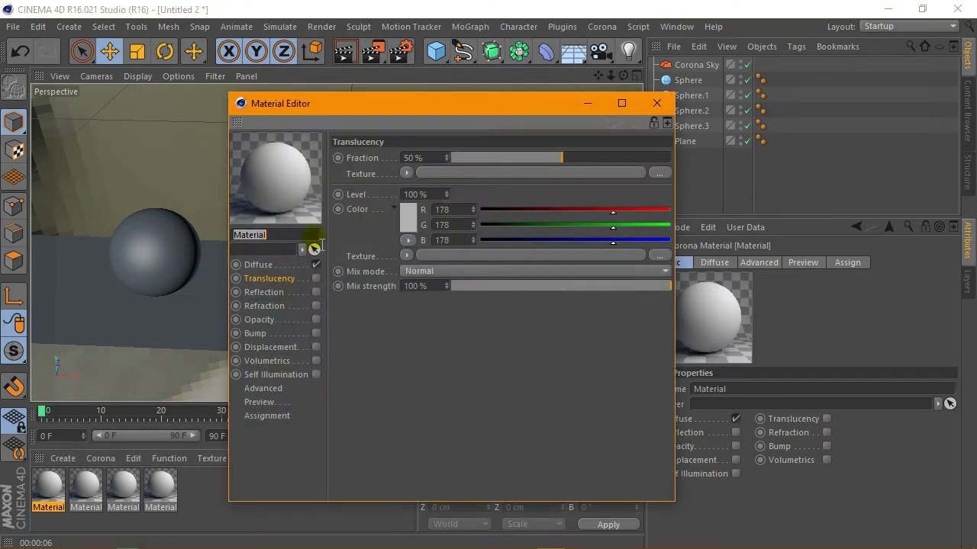
type("plastic")
key("Return")
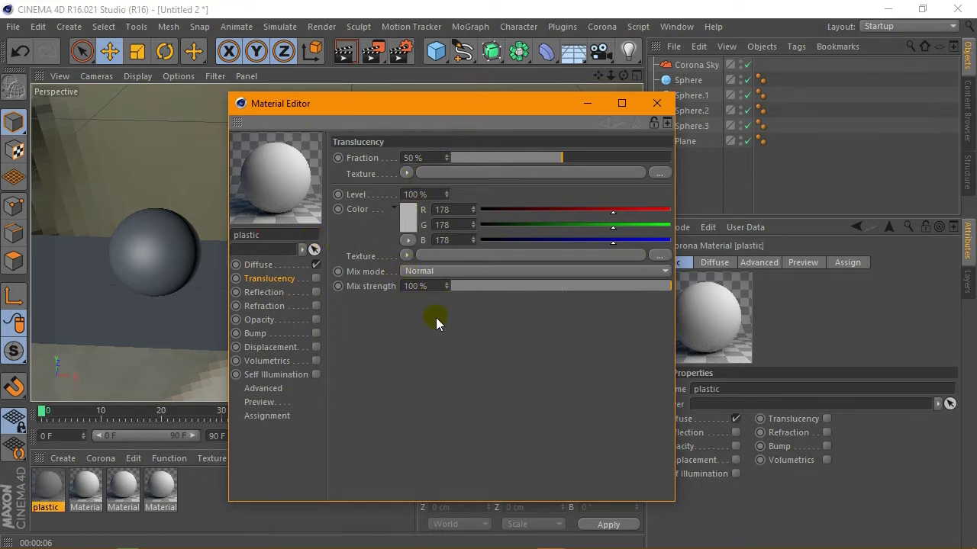
- Give plastic a pure red diffuse colour and enable reflection with Fresnel IOR 3
left_click(278, 265)
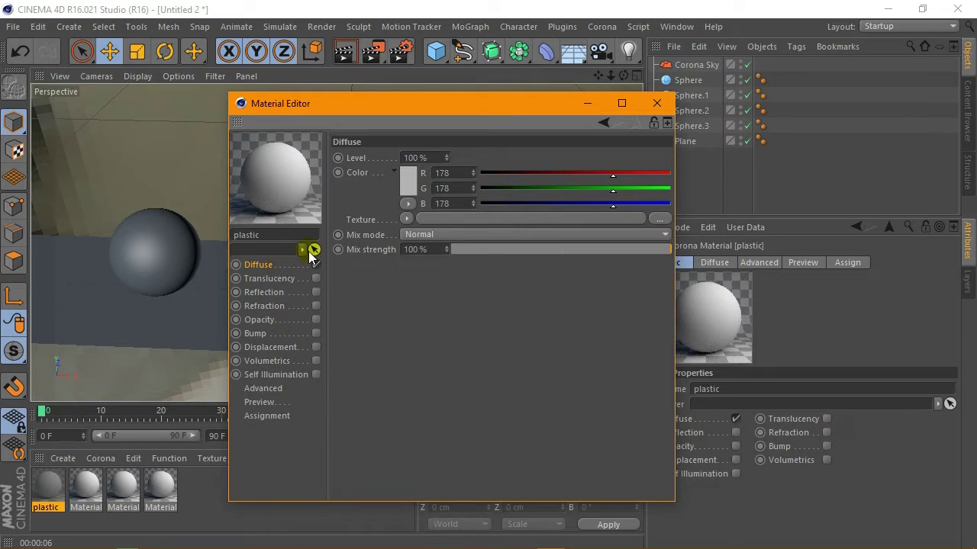
mouse_move(613, 175)
left_mouse_down()
mouse_move(668, 174)
mouse_move(464, 193)
mouse_move(470, 208)
left_mouse_up()
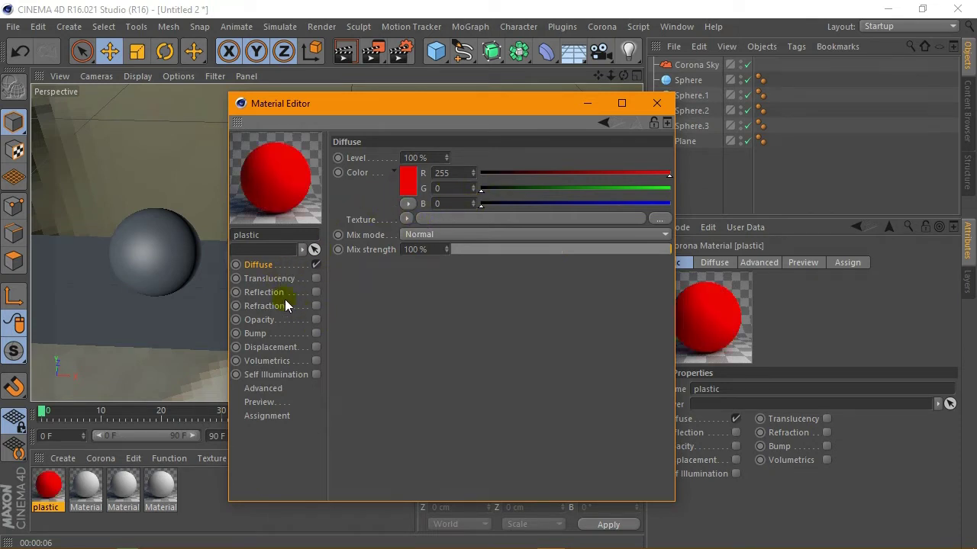
left_click(316, 292)
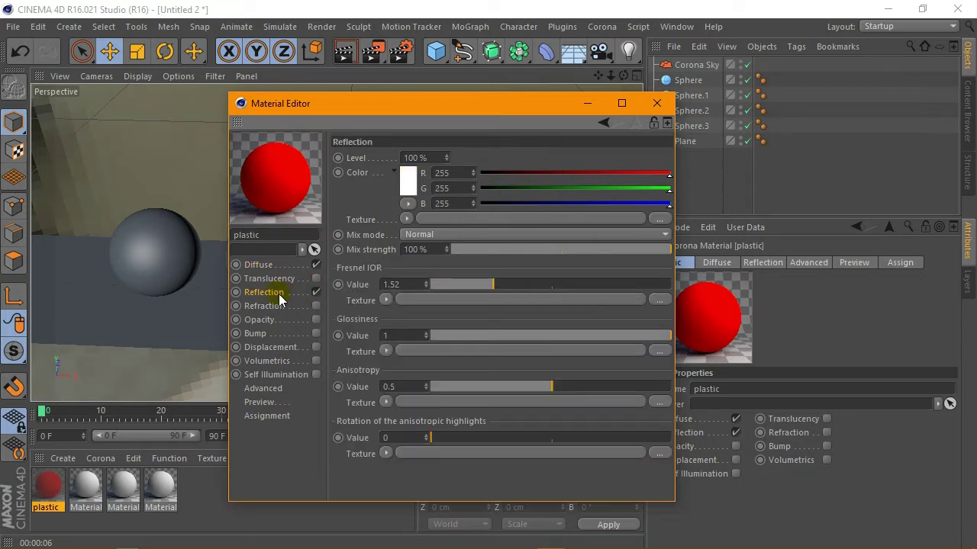
left_click(397, 284)
type("3")
key("Return")
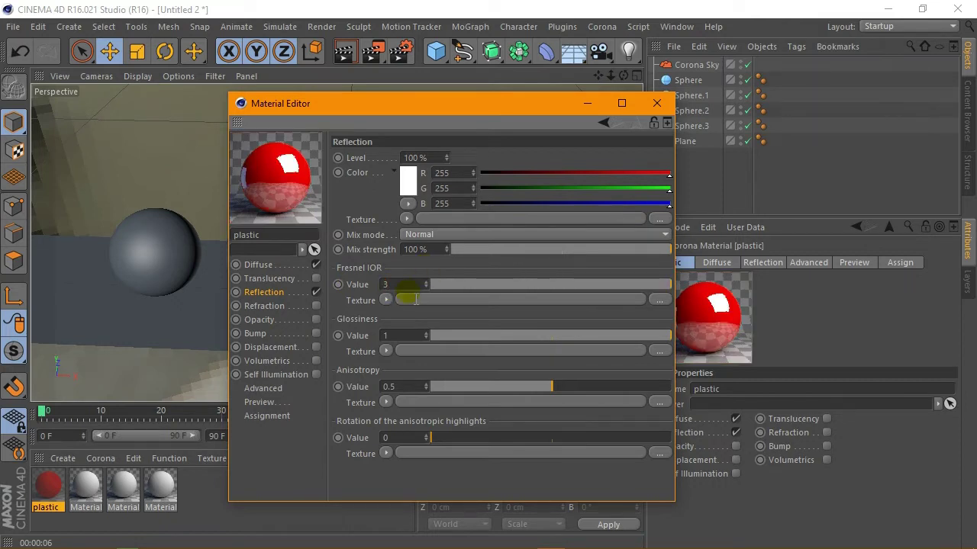
- Assign the plastic material to the first sphere
left_click(656, 104)
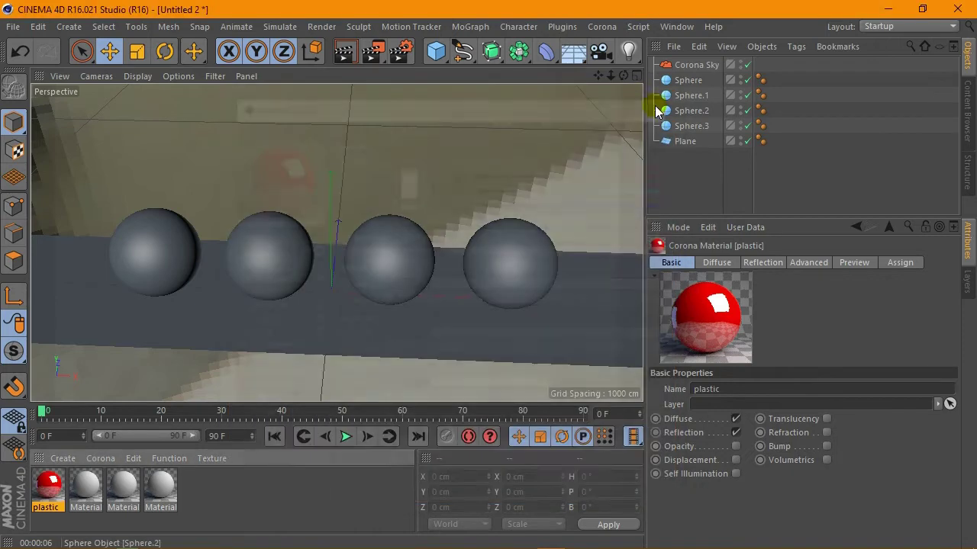
mouse_move(49, 493)
left_mouse_down()
mouse_move(670, 100)
mouse_move(671, 79)
left_mouse_up()
left_click(687, 79)
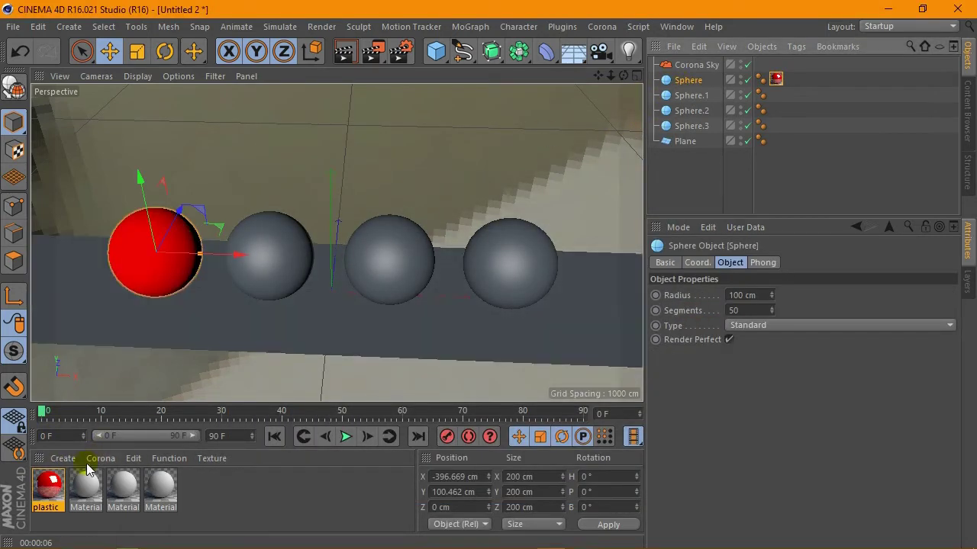
- Apply a new plain Corona material to the plane and start a preview render
double_click(160, 488)
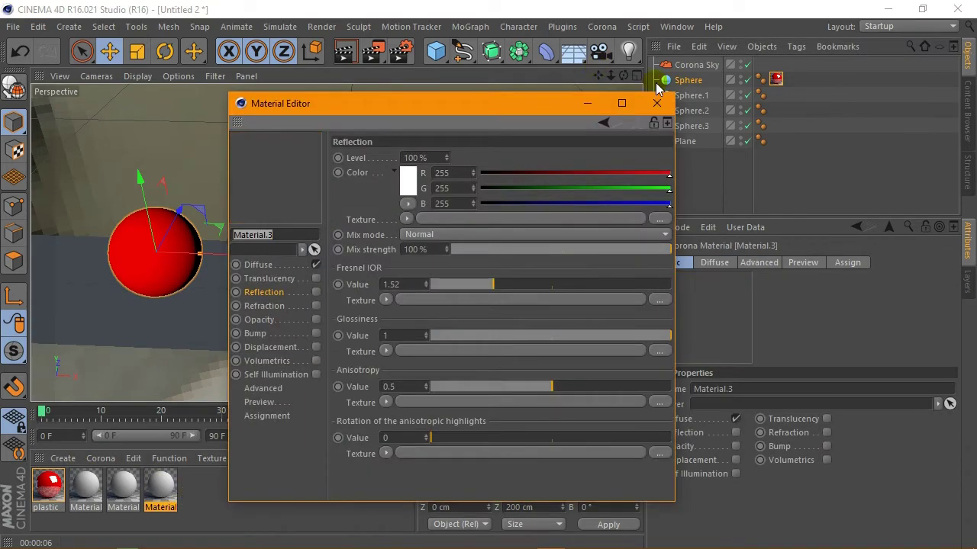
left_click(648, 104)
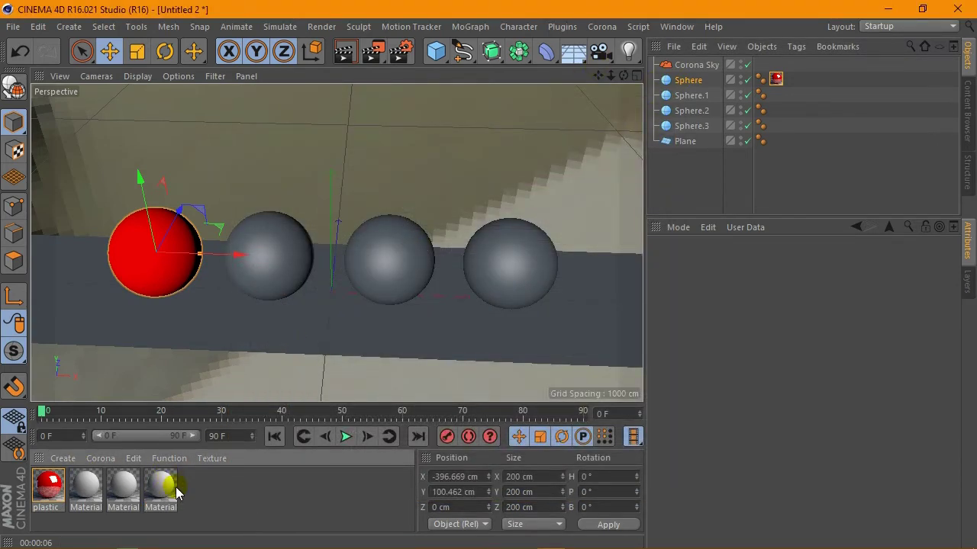
double_click(198, 488)
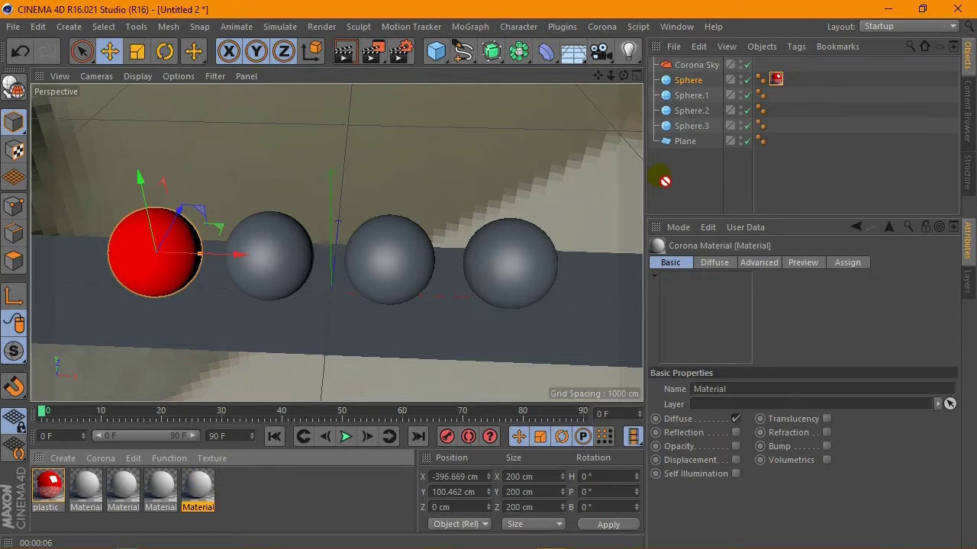
left_click_drag(683, 149, 682, 145)
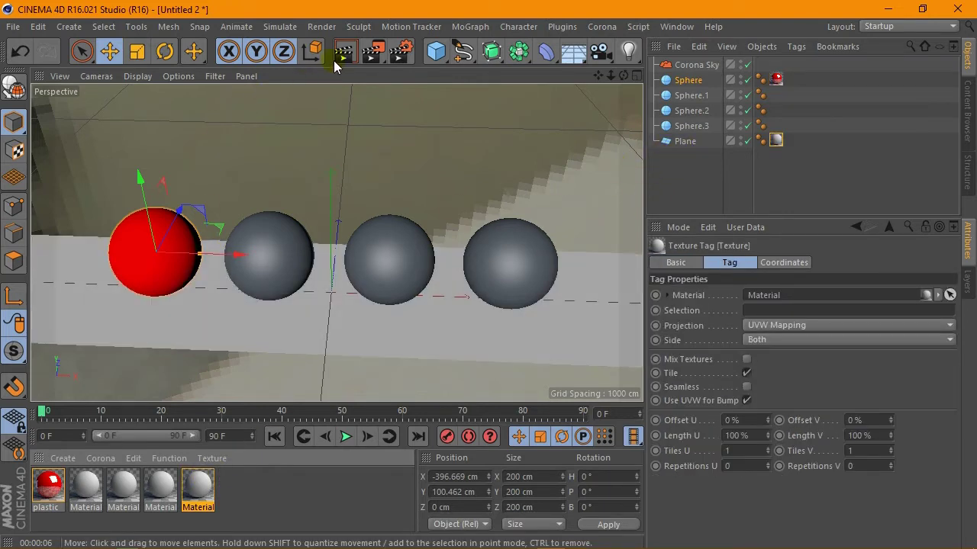
left_click(347, 57)
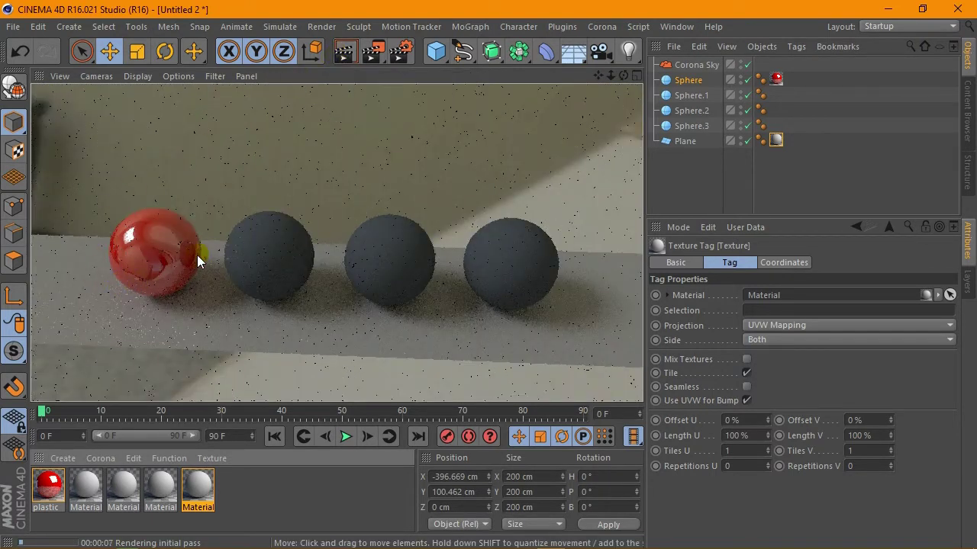
left_click(52, 492)
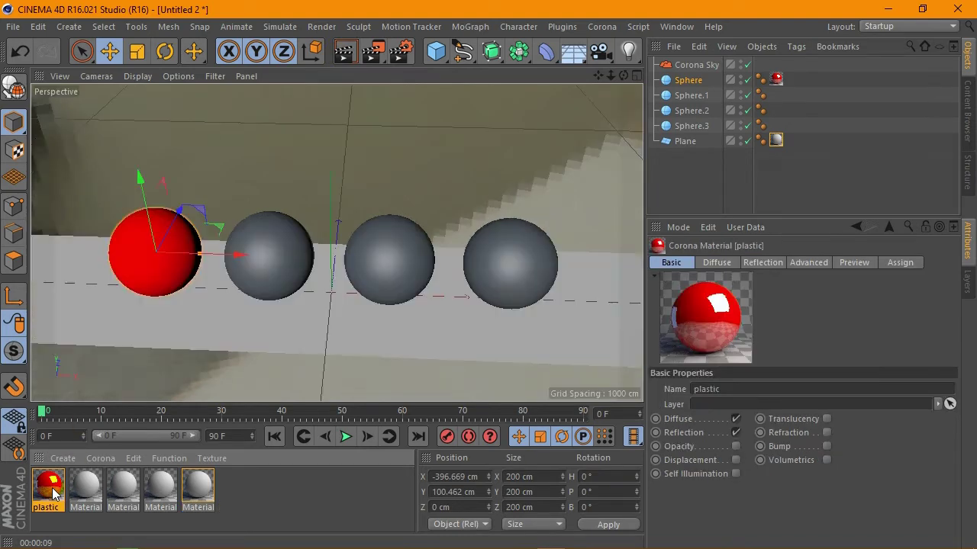
- Change the plastic material's Fresnel IOR to 2 and preview-render the scene
double_click(65, 491)
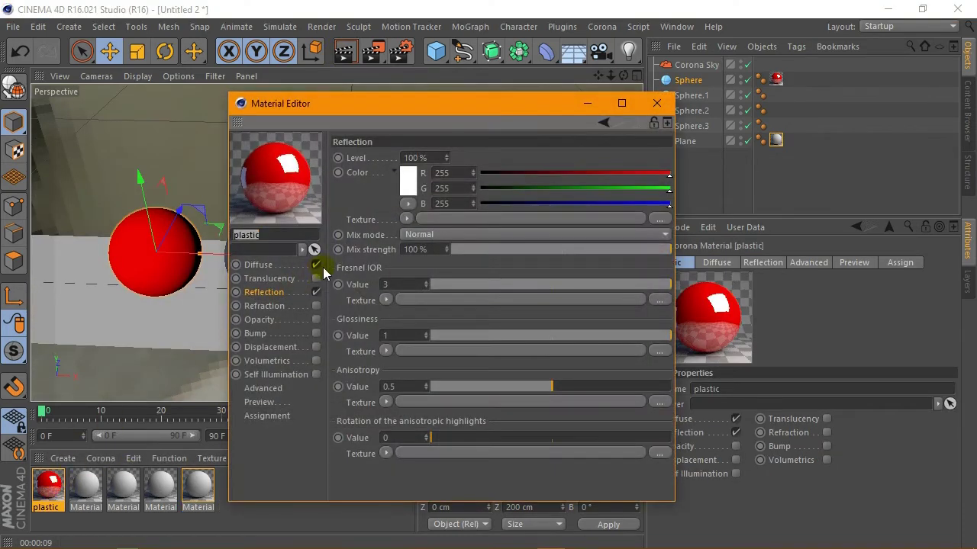
type("2")
key("Return")
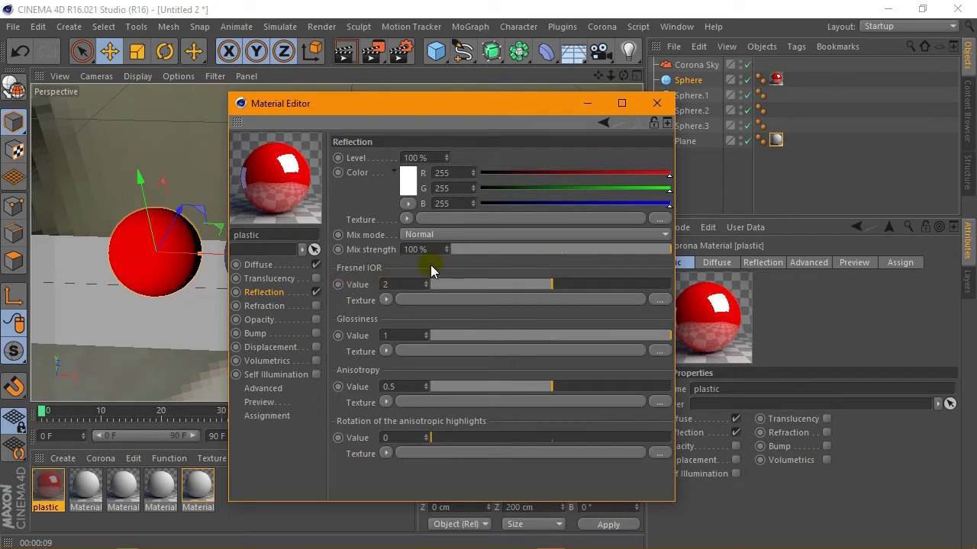
left_click(657, 104)
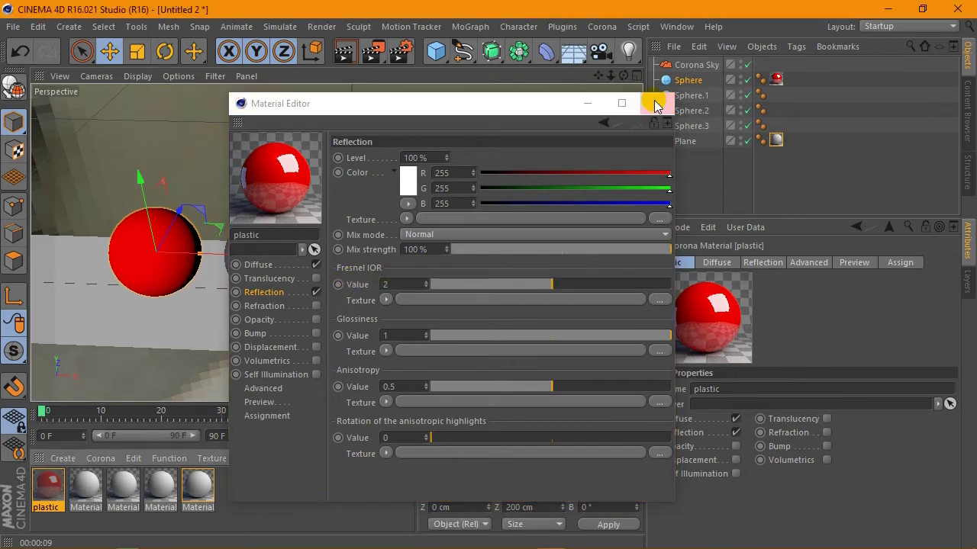
left_click(342, 53)
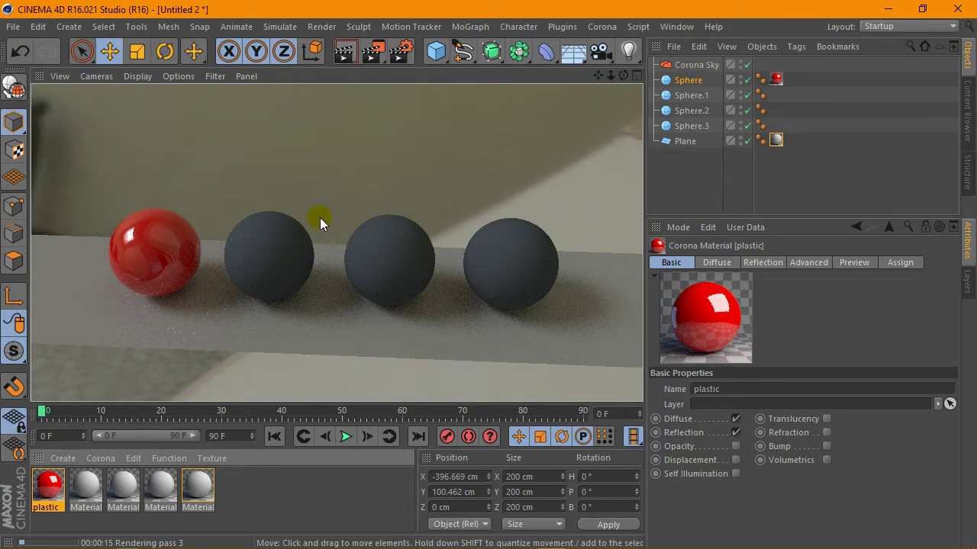
- Rename the second material, Material.1, to 'metal'
left_click(252, 474)
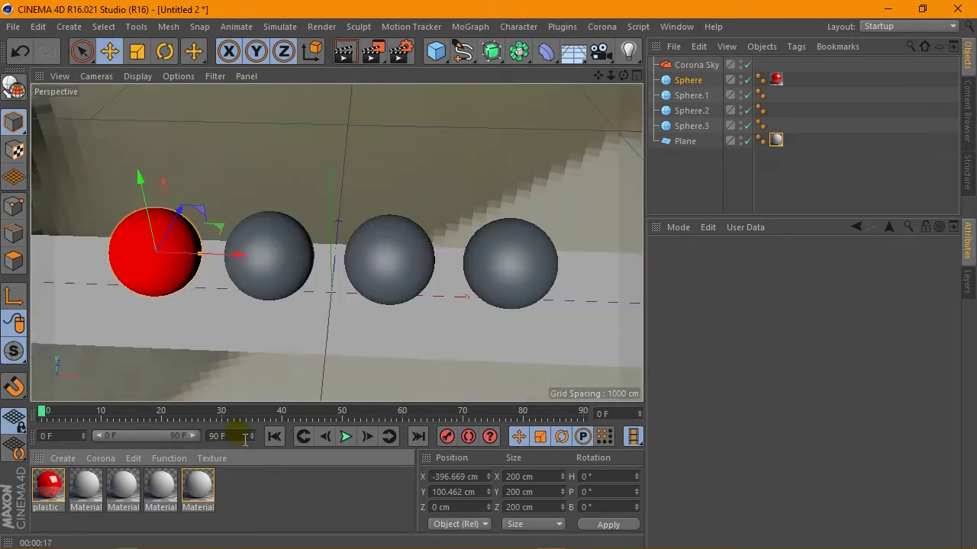
left_click(90, 486)
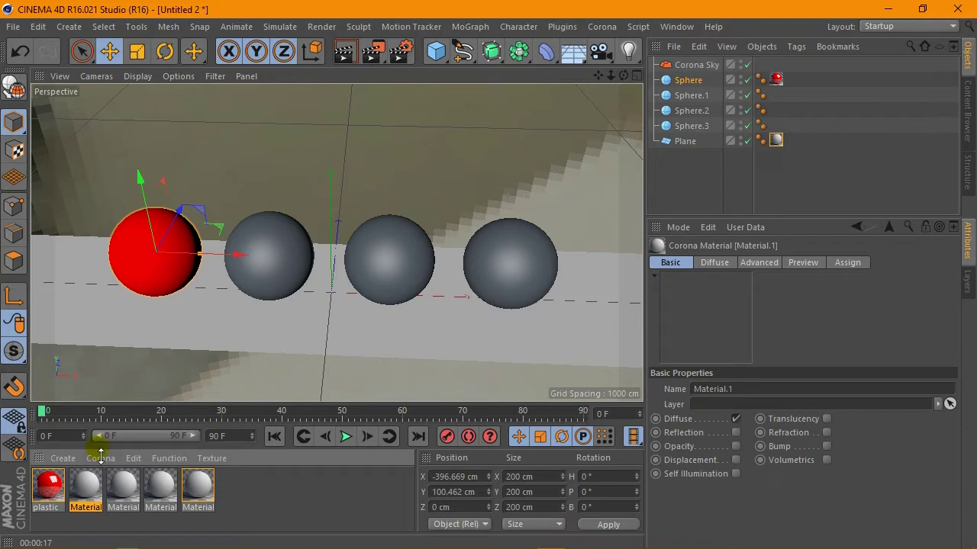
double_click(95, 486)
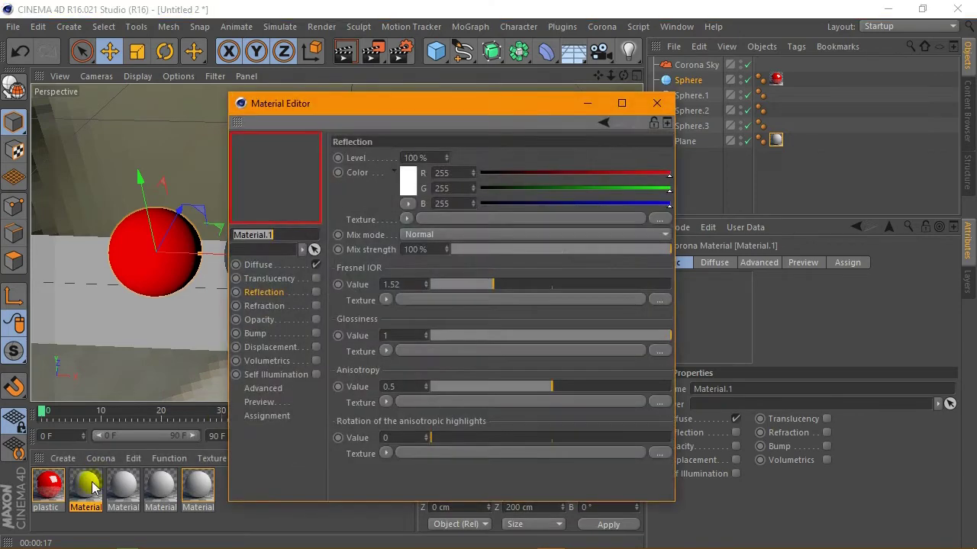
double_click(255, 234)
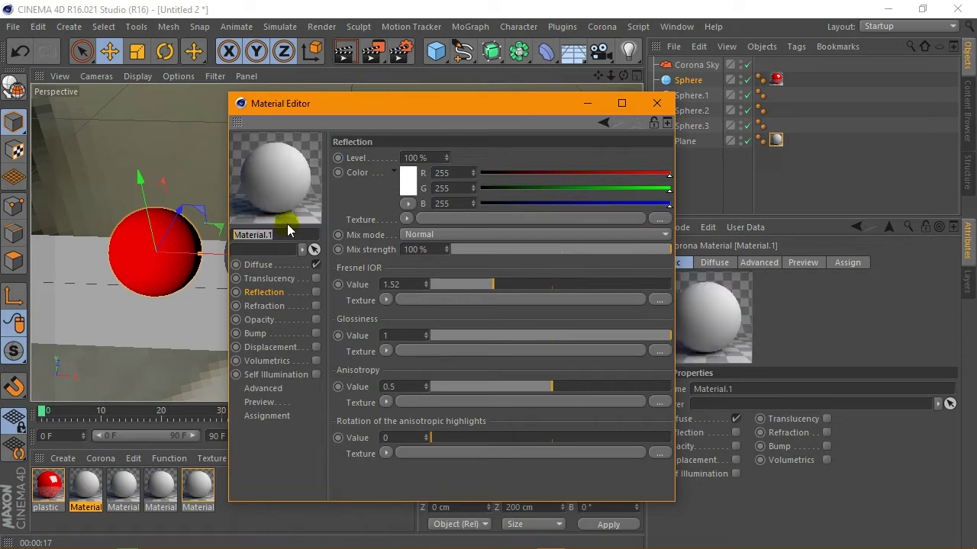
type("metal")
key("Return")
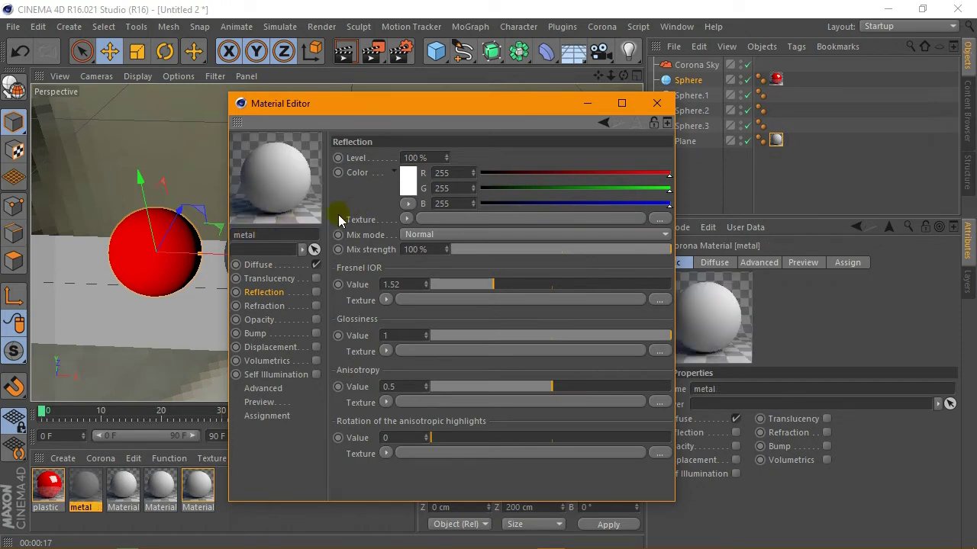
- Turn off metal's diffuse and enable reflection with Fresnel IOR 10
left_click(273, 266)
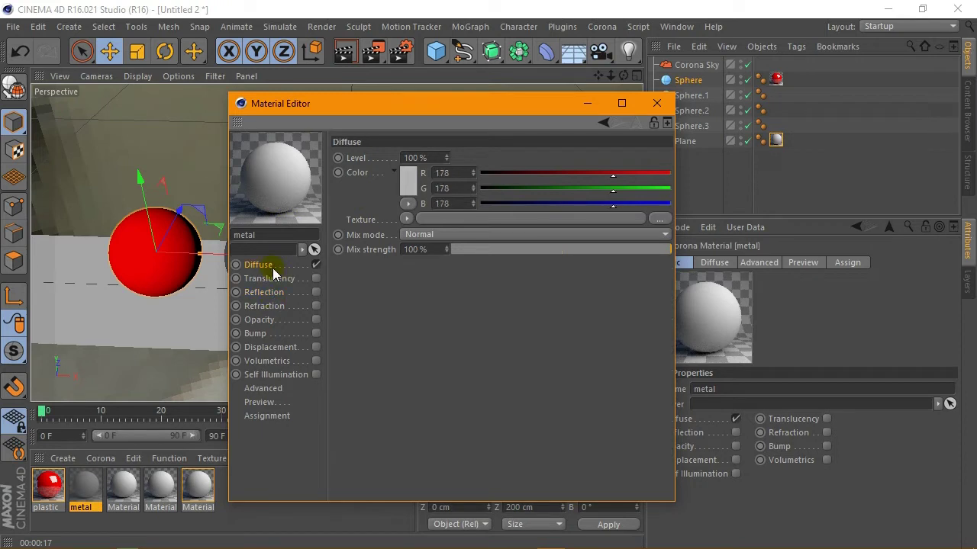
left_click(316, 265)
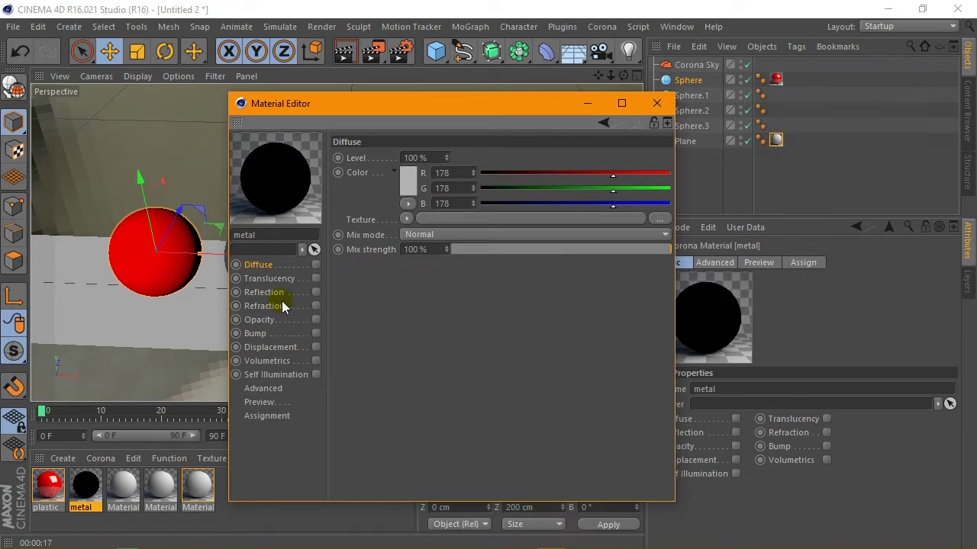
left_click(275, 293)
left_click(316, 293)
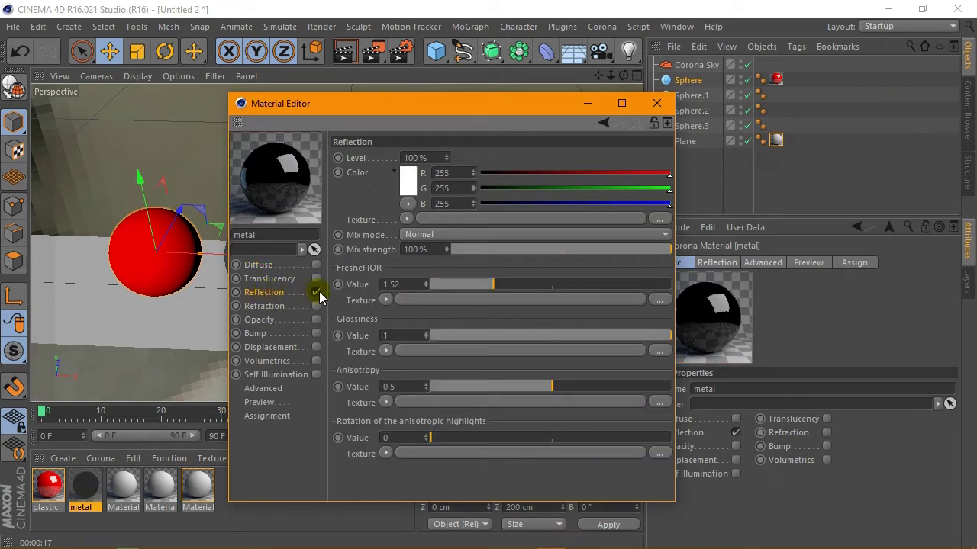
double_click(408, 284)
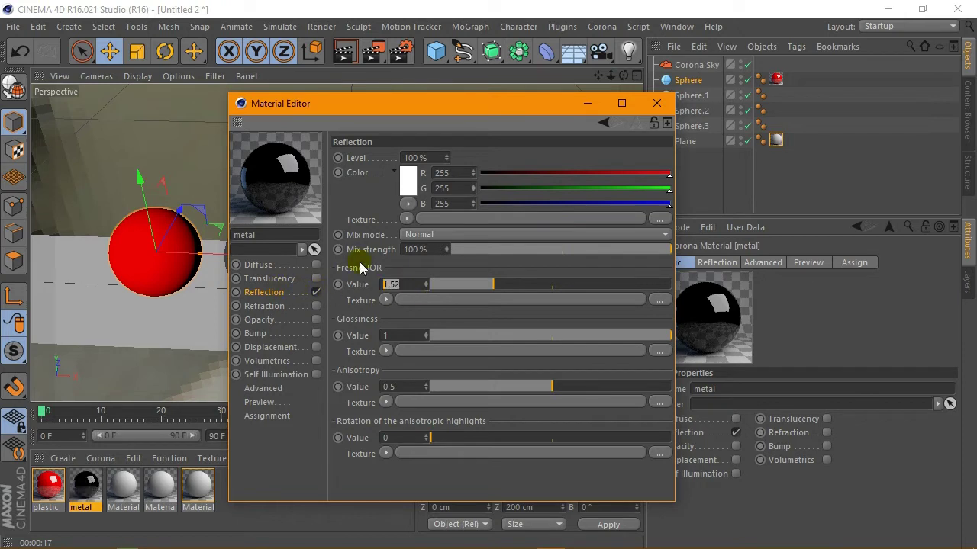
type("10")
key("Return")
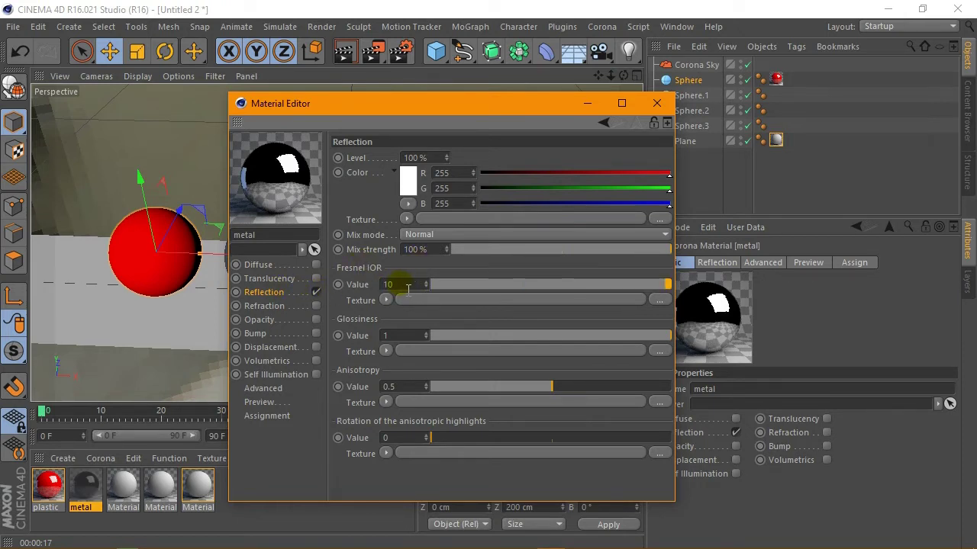
- Set metal's reflection colour to gold, R255 G183 B48
mouse_move(408, 181)
left_mouse_down()
mouse_move(675, 176)
mouse_move(576, 203)
left_mouse_up()
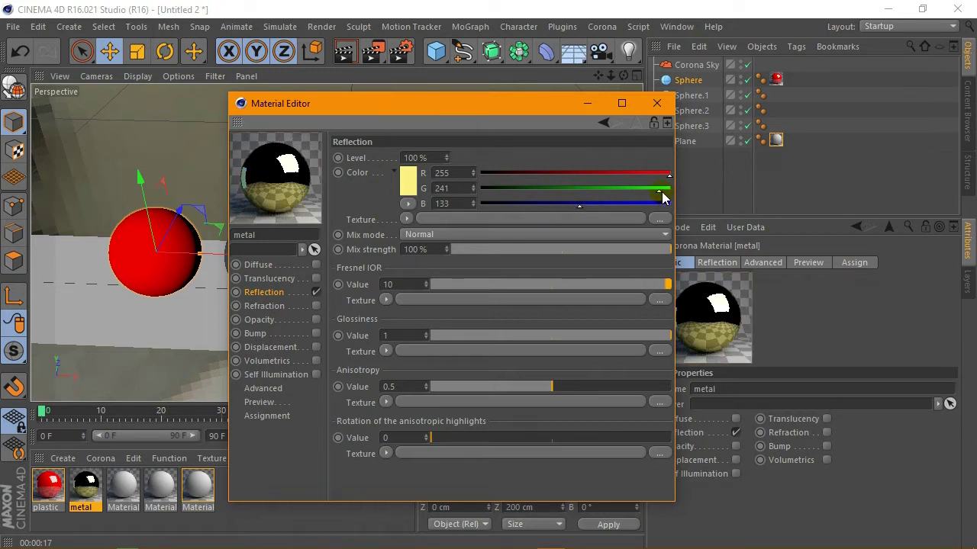
left_click_drag(664, 189, 678, 192)
left_click_drag(556, 205, 540, 205)
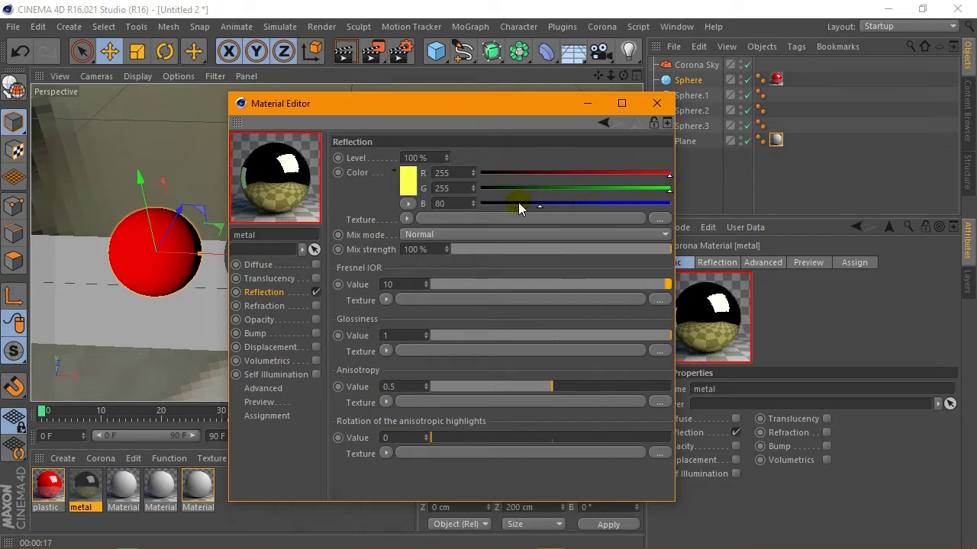
left_click(518, 203)
mouse_move(658, 175)
left_mouse_down()
mouse_move(638, 175)
mouse_move(688, 168)
mouse_move(617, 189)
left_mouse_up()
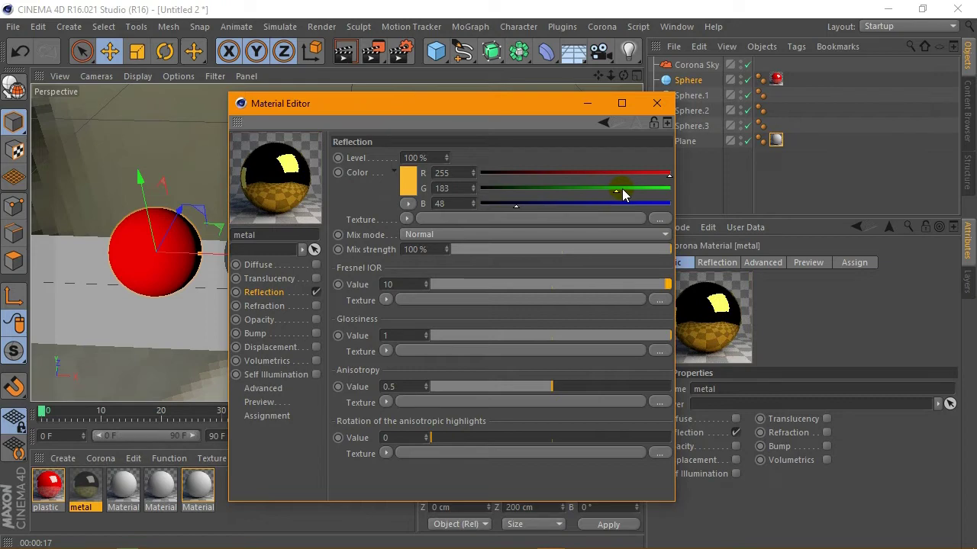
- Apply the metal material to Sphere.1 and render the view to preview the gold sphere
left_click(656, 103)
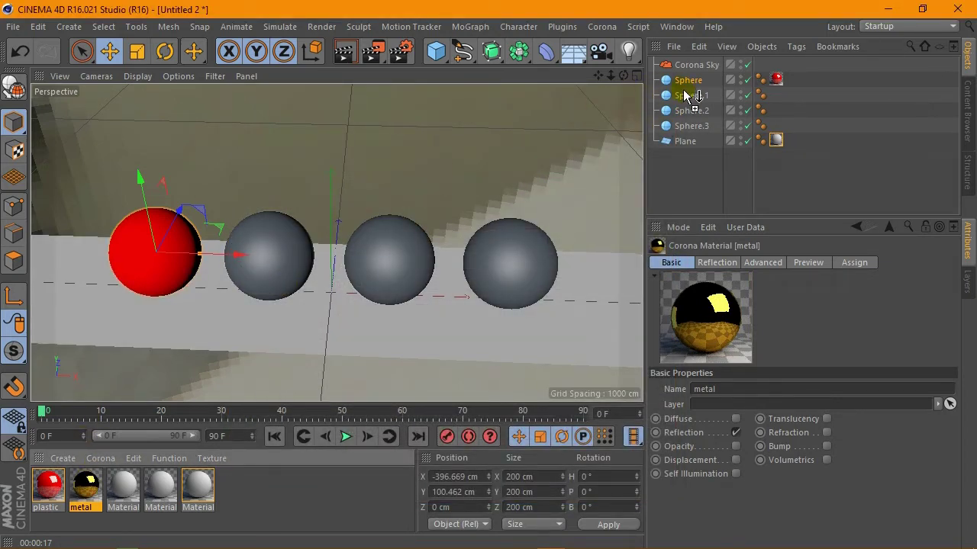
left_click_drag(140, 412, 684, 91)
left_click(343, 52)
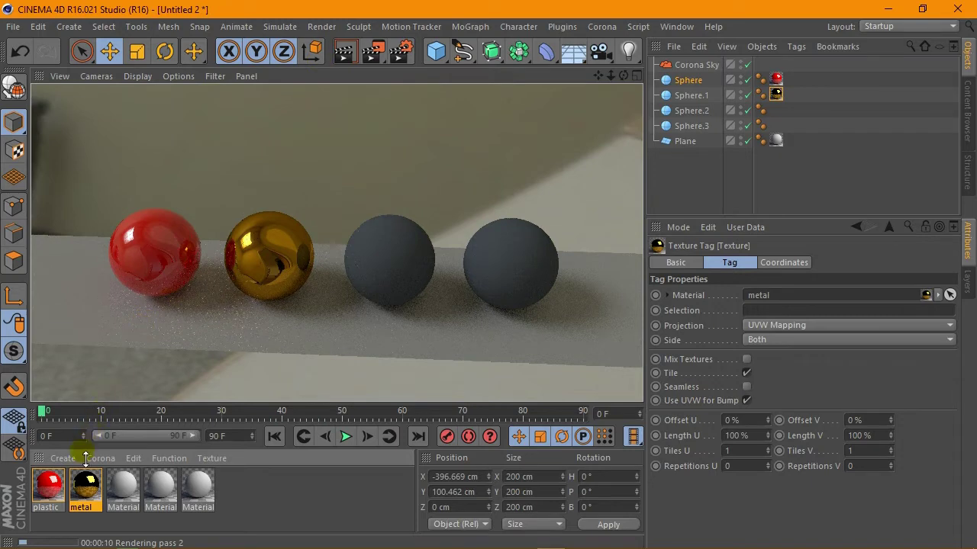
- Give the metal material a Fresnel IOR of 20 and glossiness 0.91
left_click(89, 500)
double_click(89, 499)
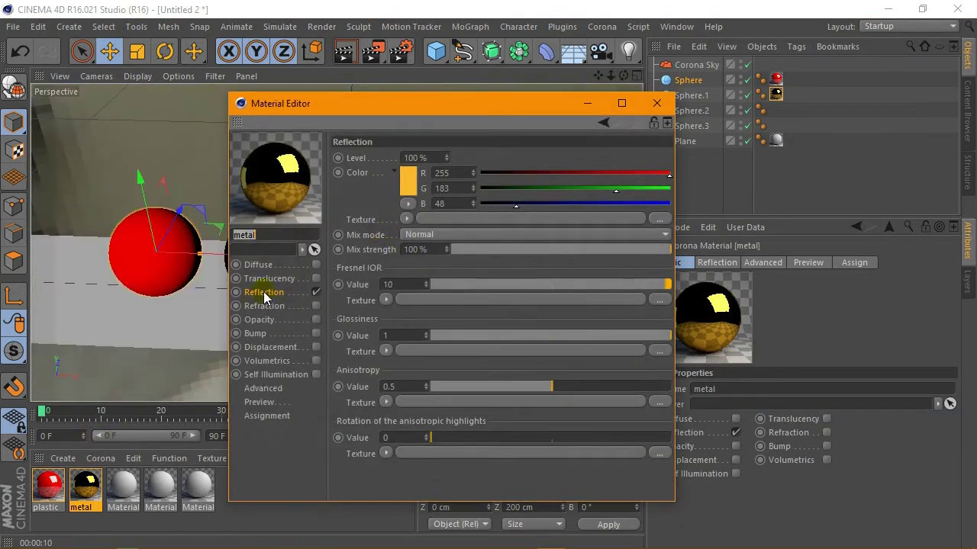
type("20")
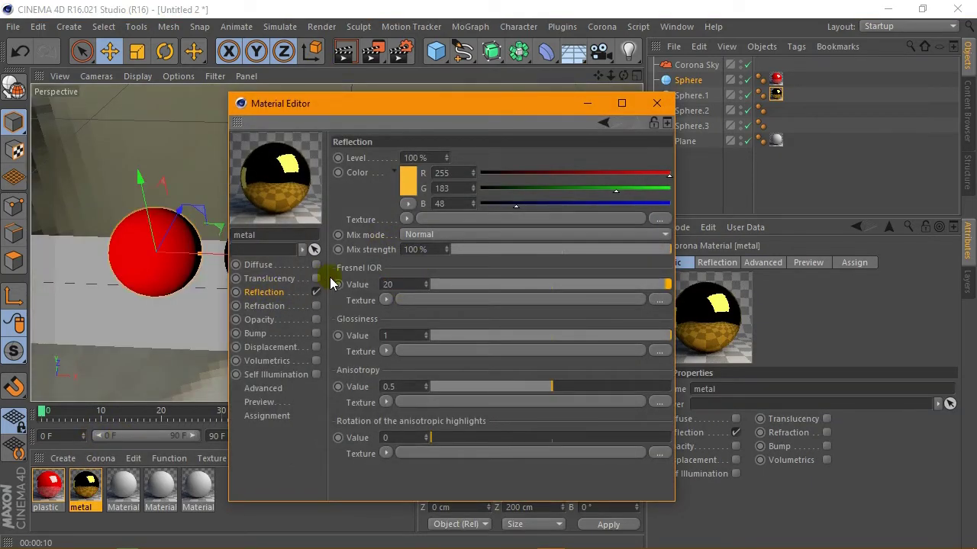
key("Return")
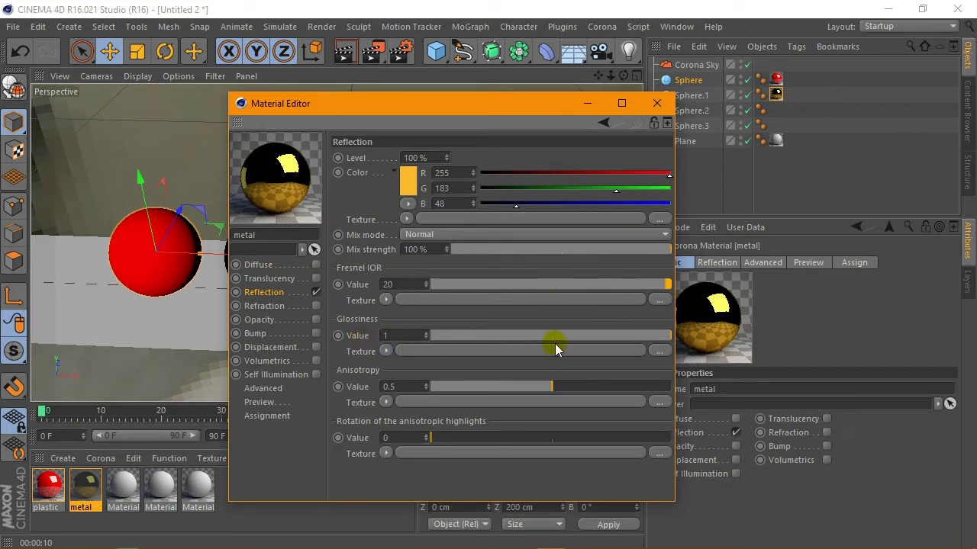
left_click(357, 336)
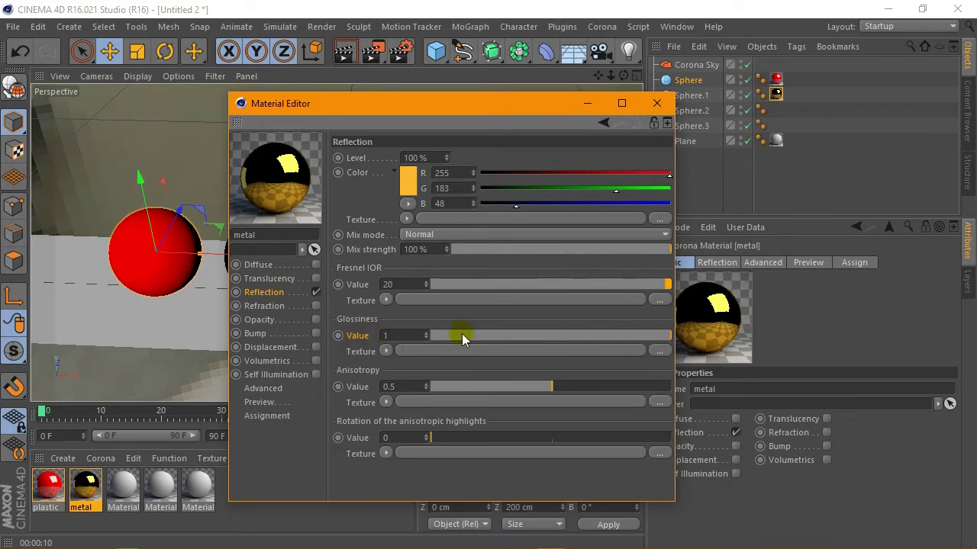
left_click_drag(670, 336, 651, 336)
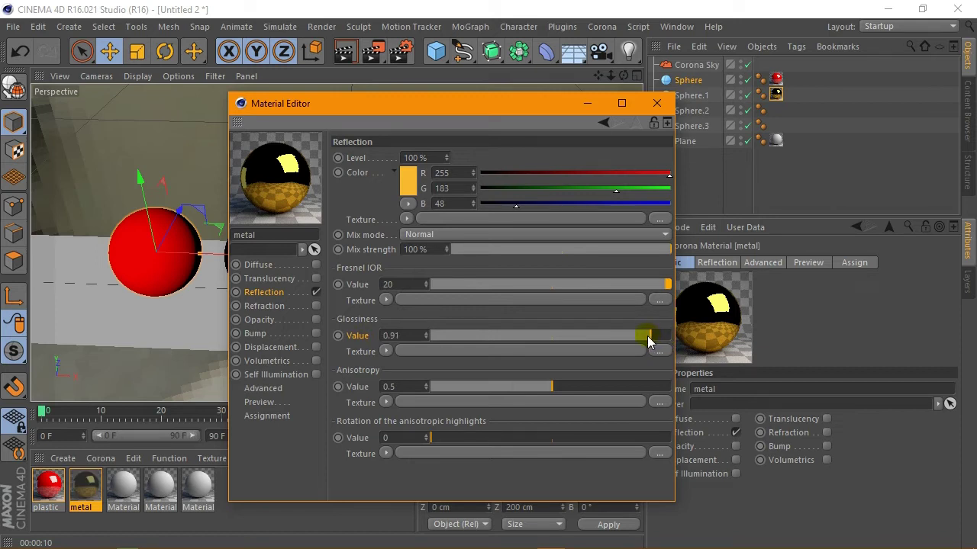
double_click(400, 338)
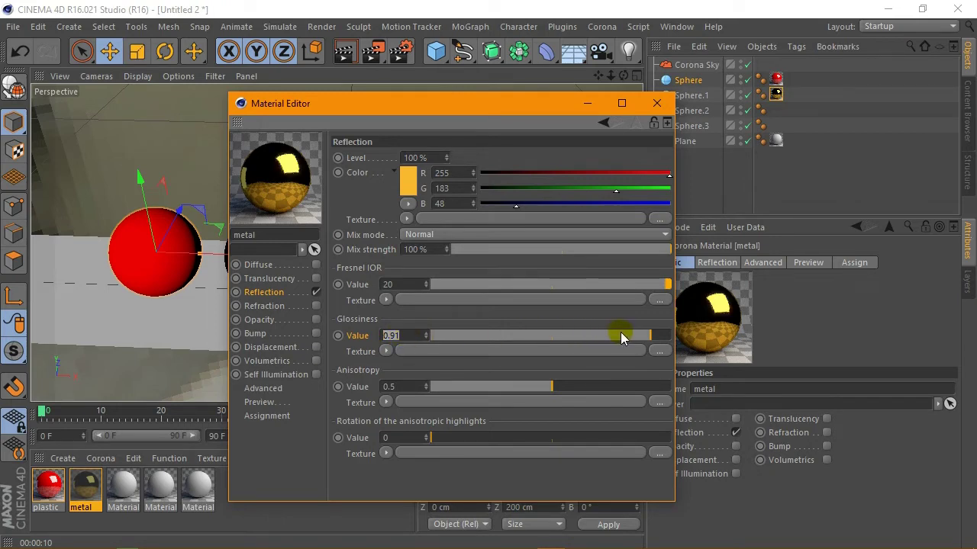
left_click(656, 103)
- Preview a render, then rename the third material to 'glass'
left_click(344, 58)
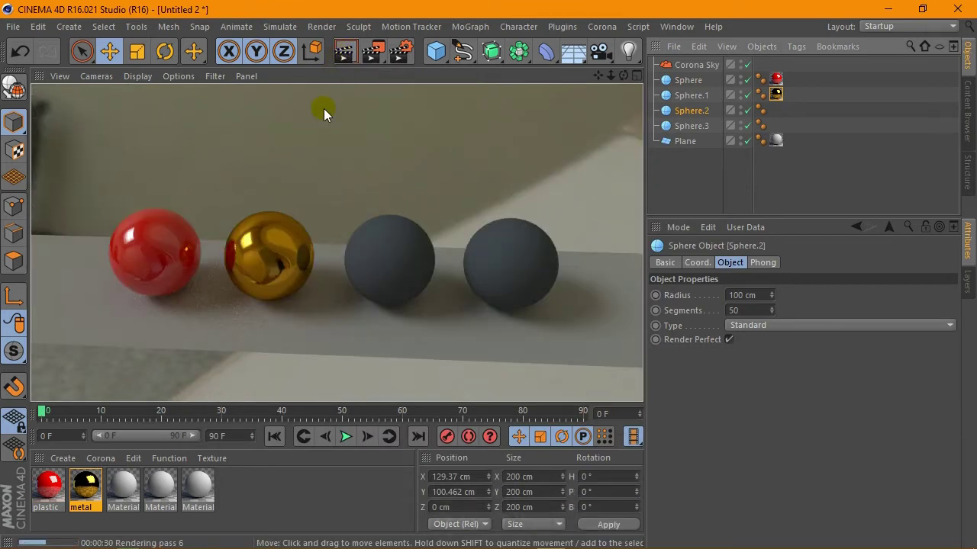
left_click(686, 175)
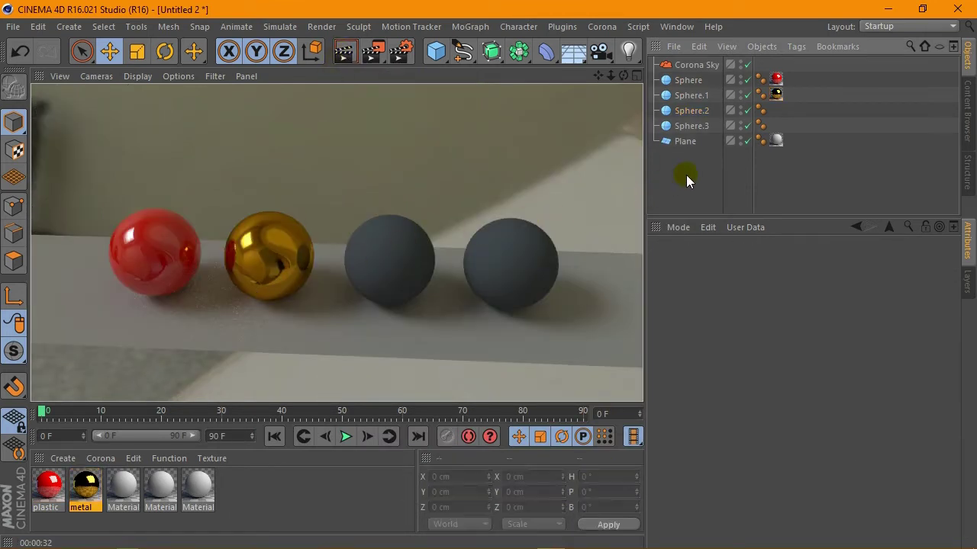
double_click(126, 487)
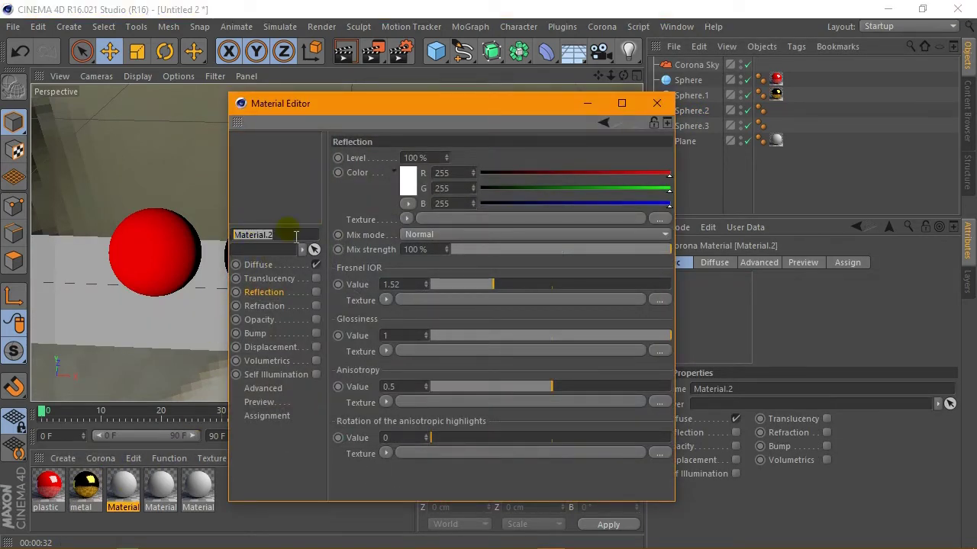
type("glass")
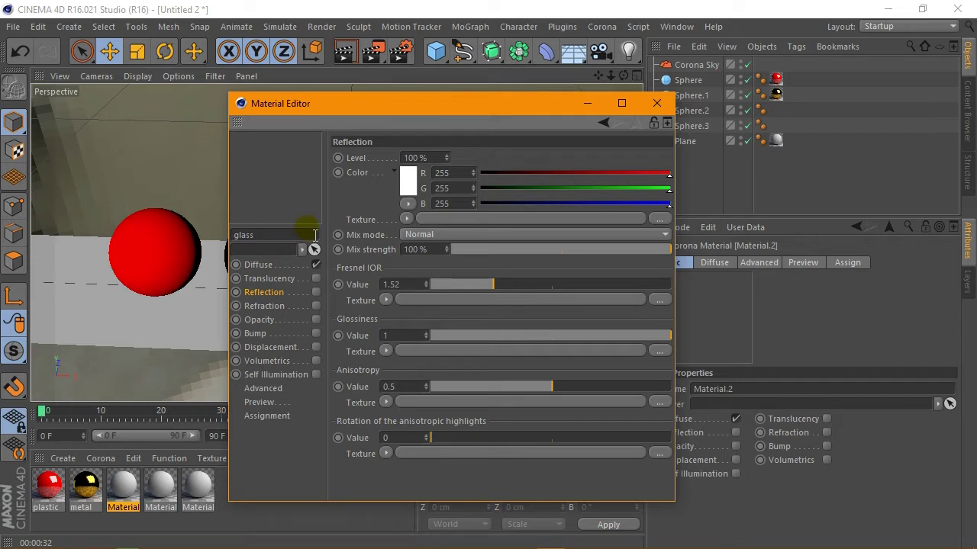
left_click(368, 205)
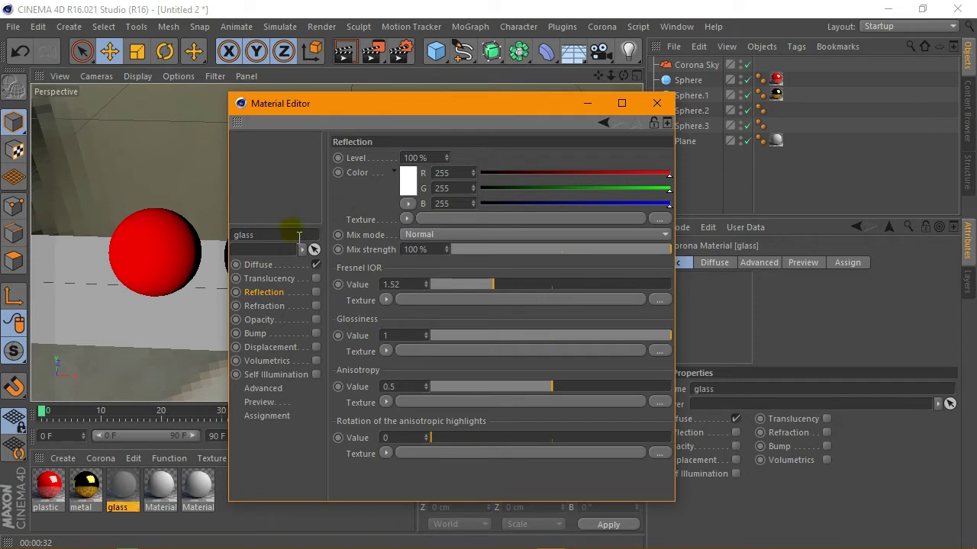
- Turn off diffuse on glass and enable refraction with an IOR of 3
left_click(267, 263)
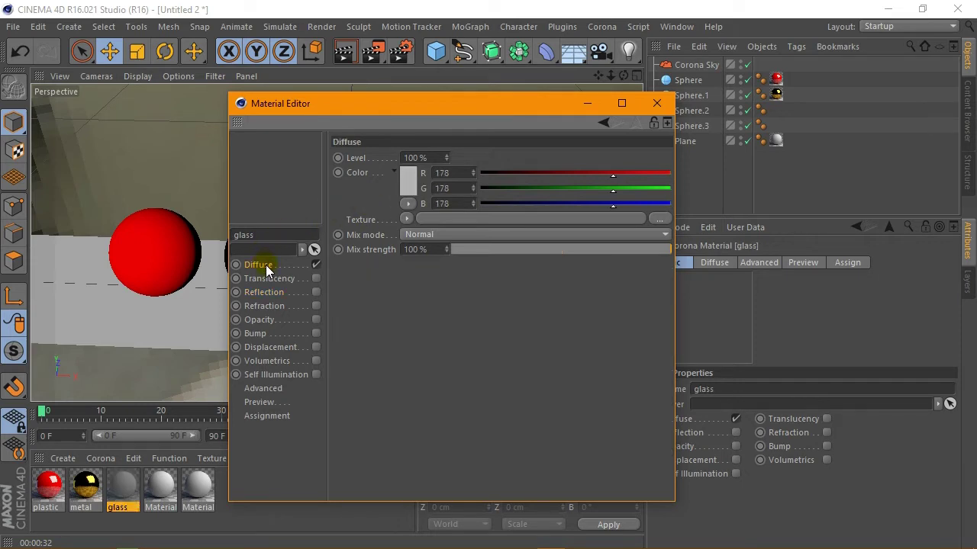
left_click(316, 264)
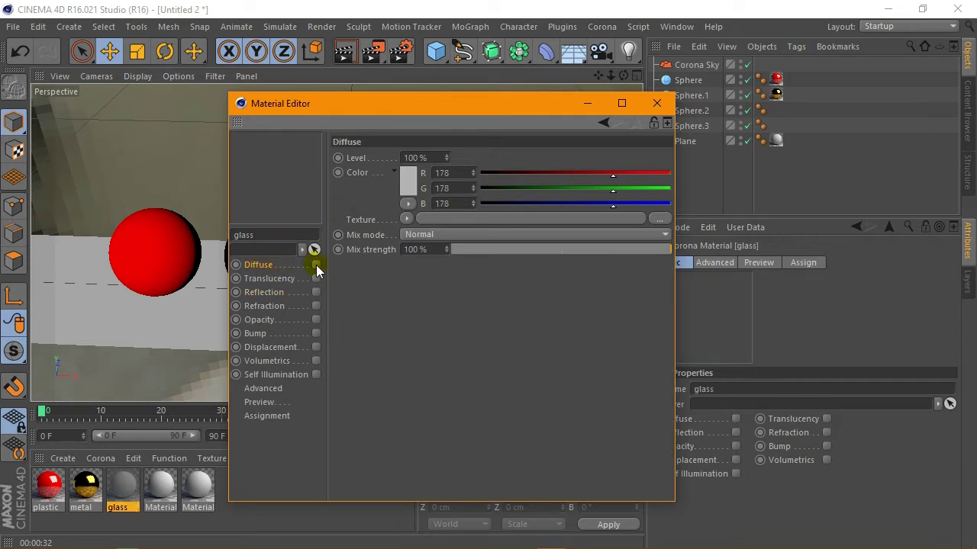
left_click(283, 306)
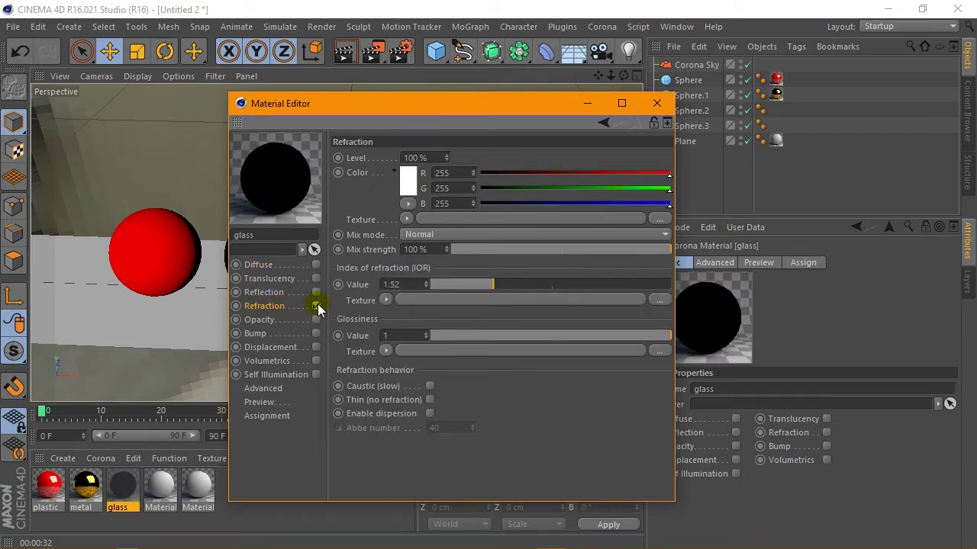
left_click(316, 306)
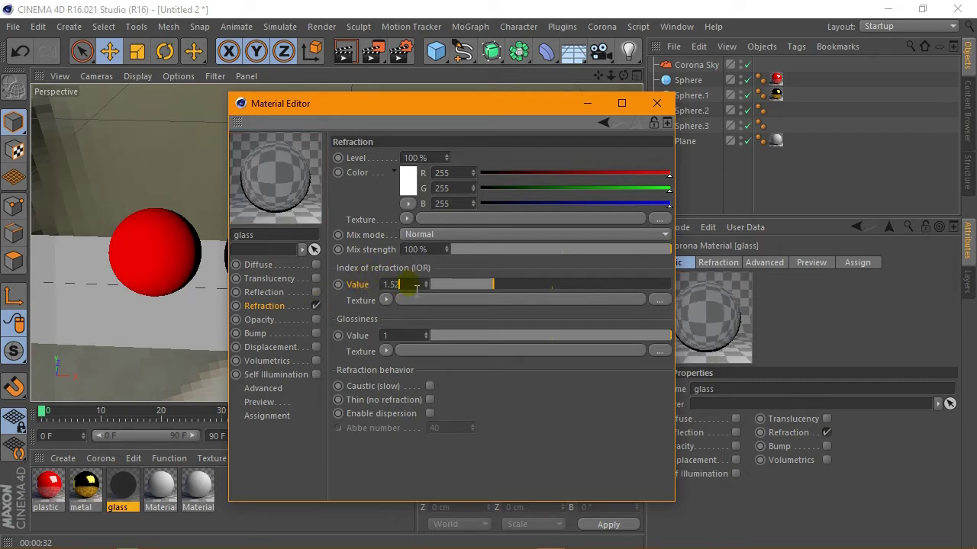
double_click(416, 288)
type("3")
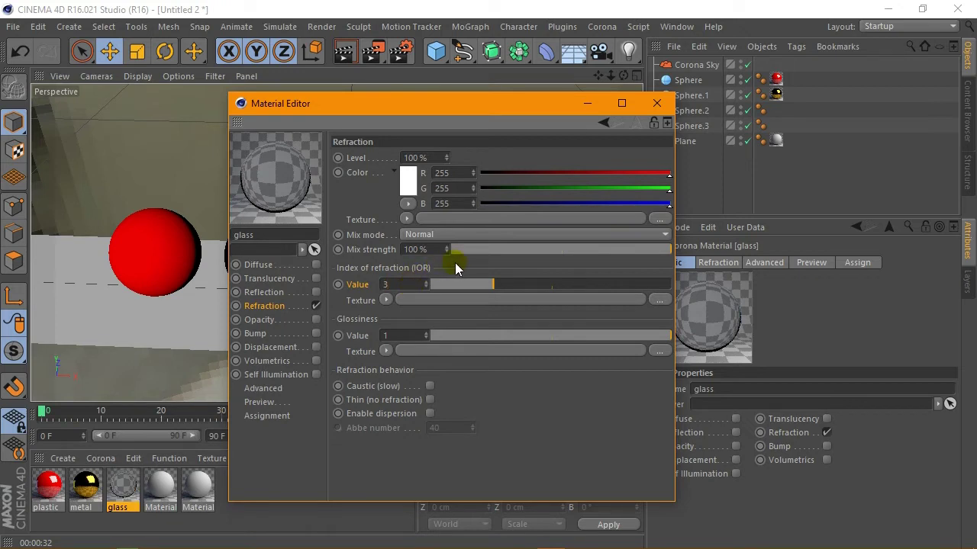
left_click(512, 317)
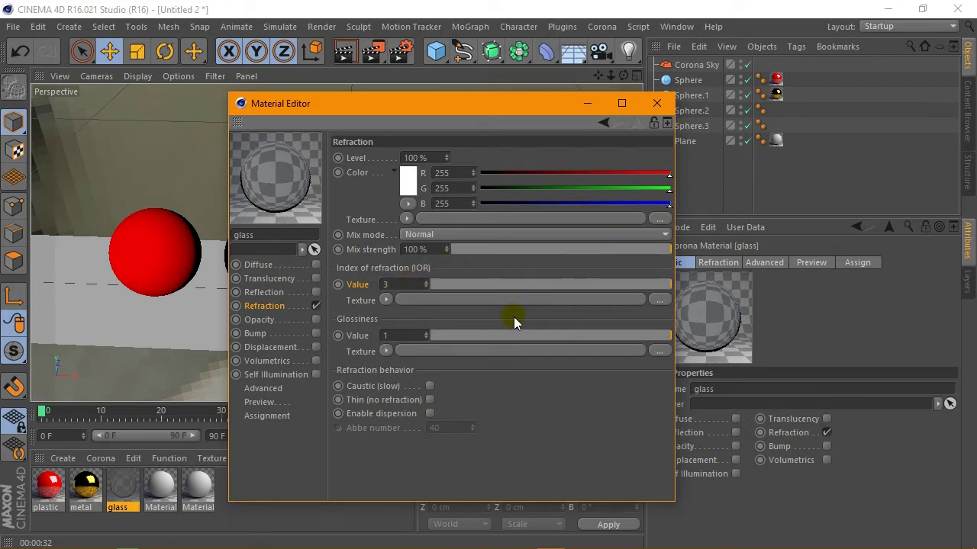
- Enable reflection on glass with a Fresnel IOR of 3 and close the editor
left_click(316, 293)
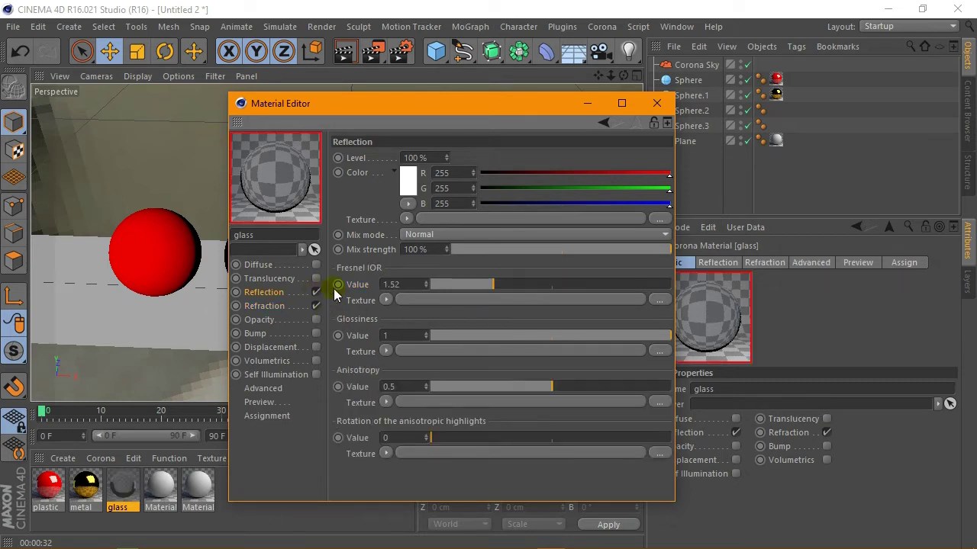
type("3")
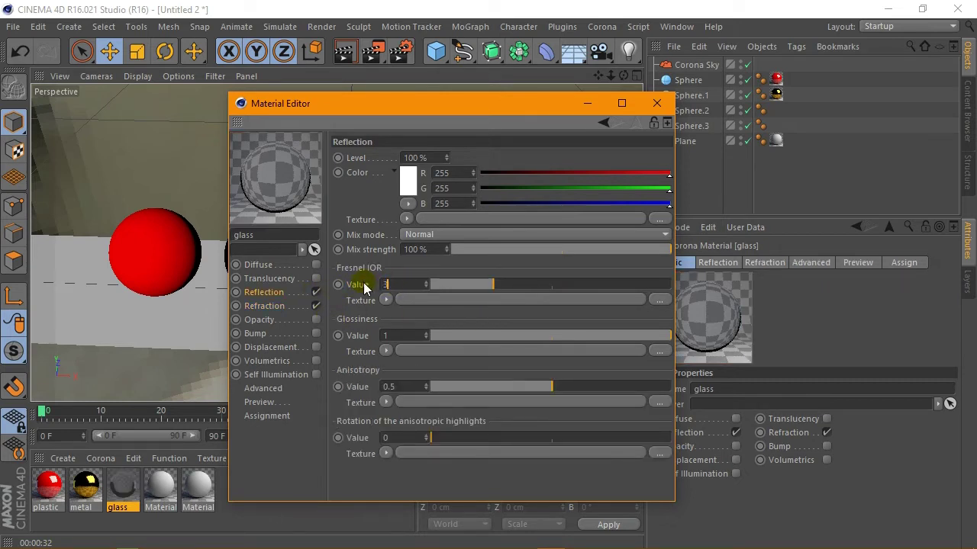
key("Return")
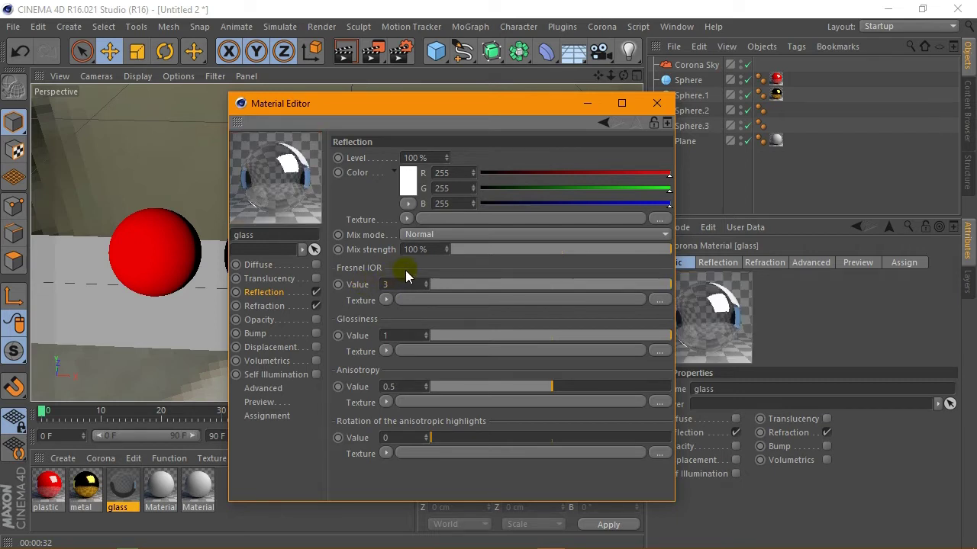
left_click(280, 307)
left_click(284, 293)
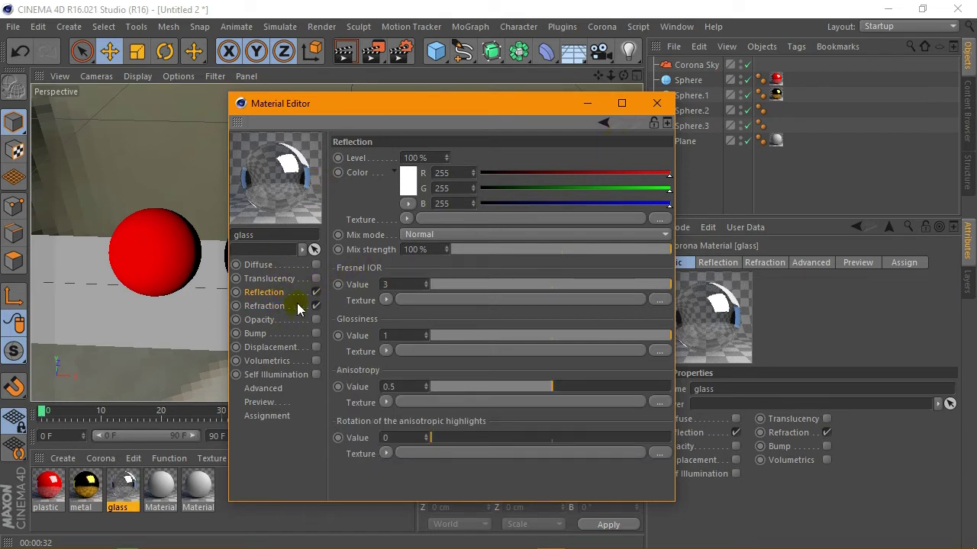
left_click(297, 307)
left_click(273, 293)
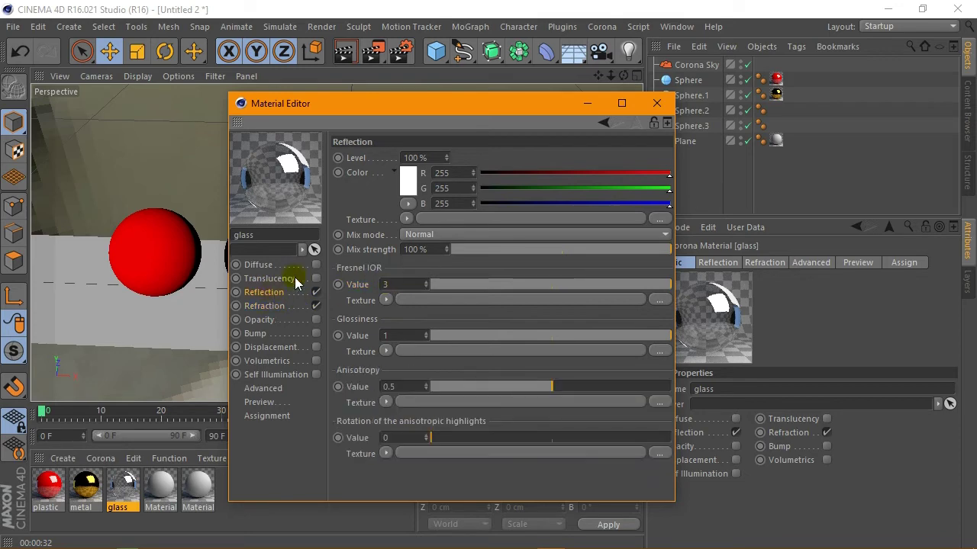
left_click(656, 103)
- Apply glass to Sphere.2, test-render it as clear glass, then clear the render
mouse_move(125, 481)
left_mouse_down()
mouse_move(671, 103)
mouse_move(687, 111)
left_mouse_up()
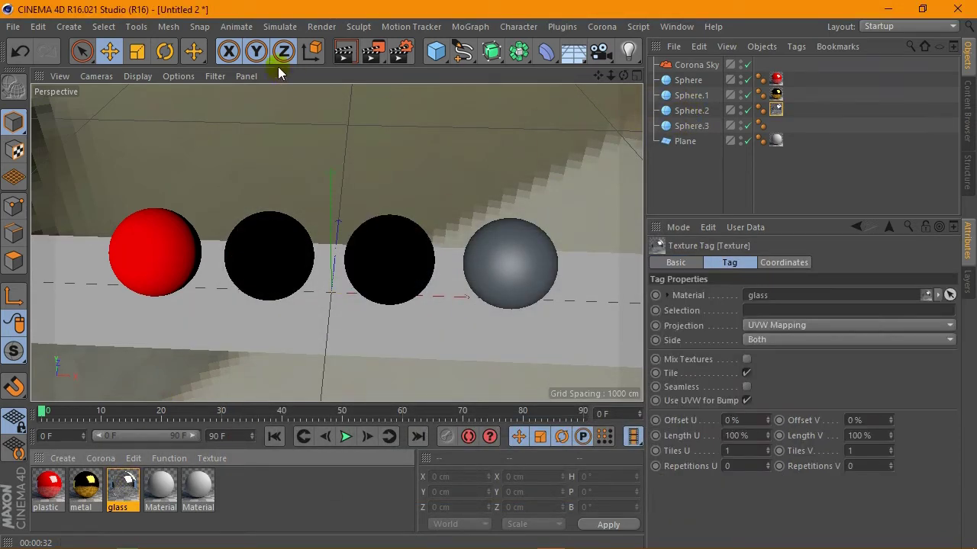
left_click(346, 52)
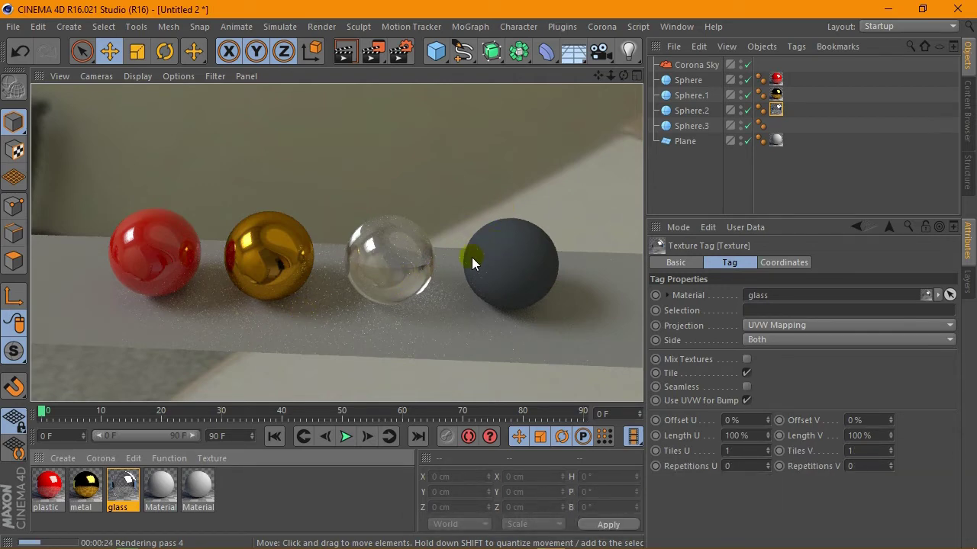
left_click(296, 487)
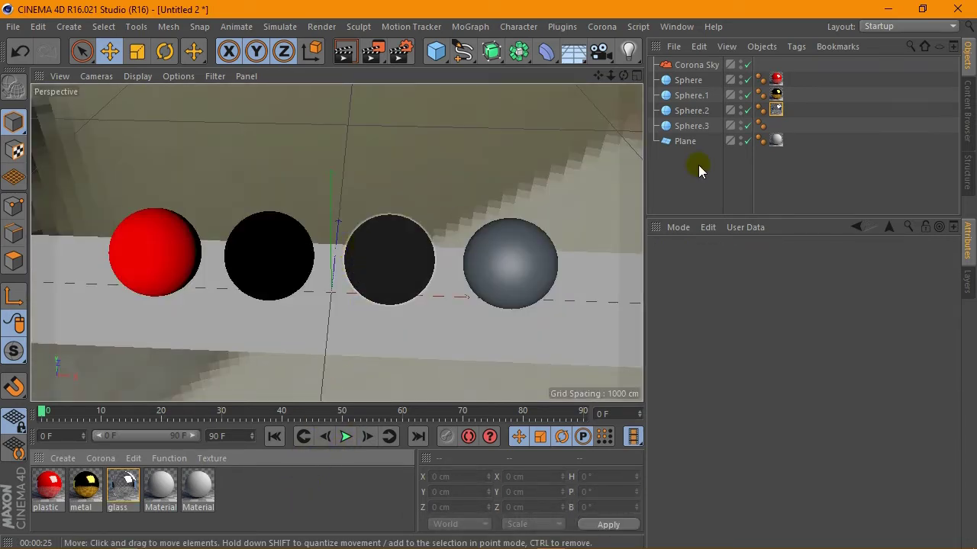
- Rename the fourth material to 'neon'
left_click(169, 489)
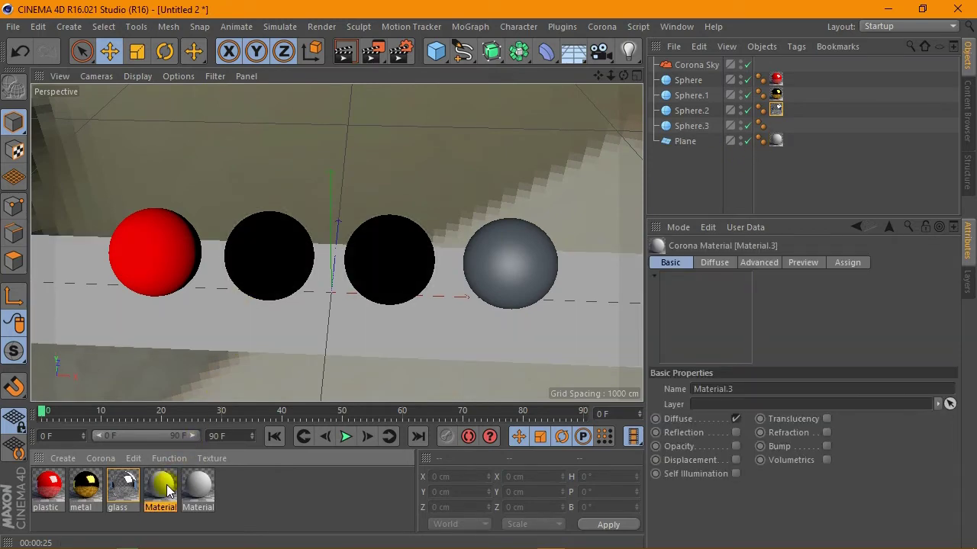
double_click(167, 488)
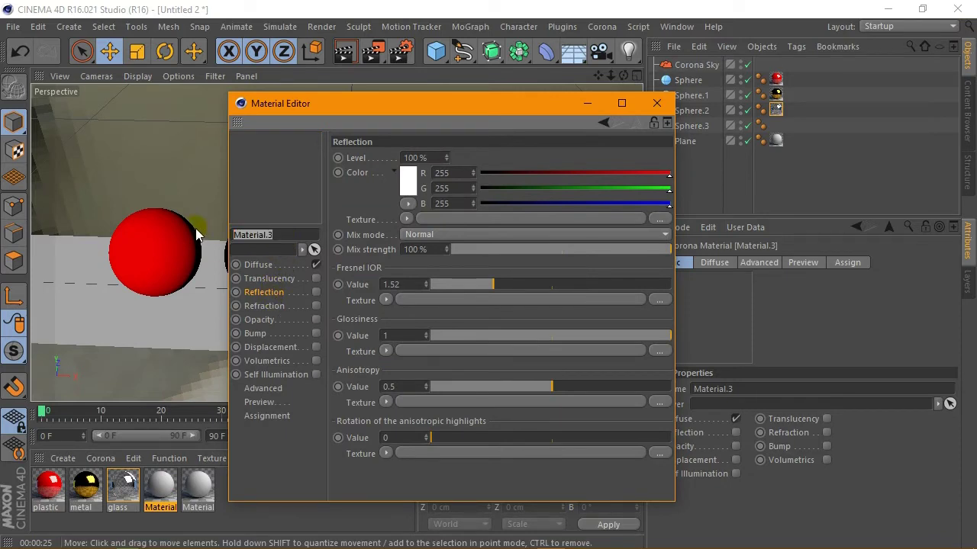
type("neoin")
key("BackSpace")
key("BackSpace")
type("n")
key("Return")
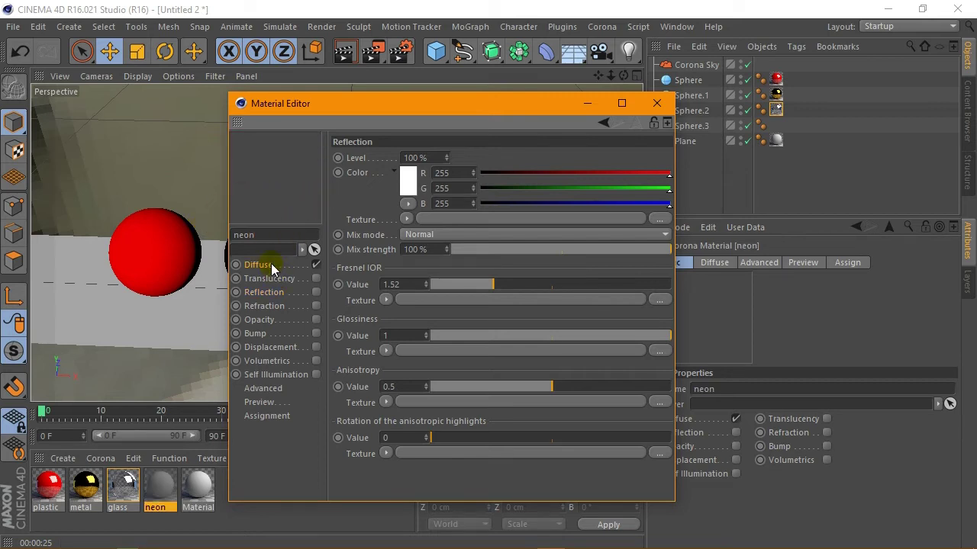
- Set the neon material's diffuse colour to blue (0, 161, 255)
left_click(271, 264)
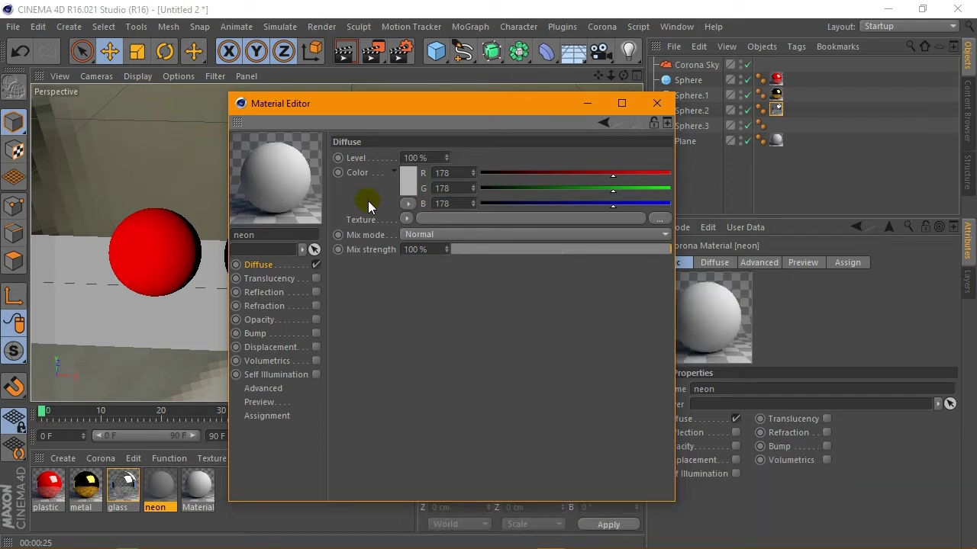
mouse_move(651, 174)
left_mouse_down()
mouse_move(667, 174)
mouse_move(665, 188)
mouse_move(638, 203)
mouse_move(543, 203)
left_mouse_up()
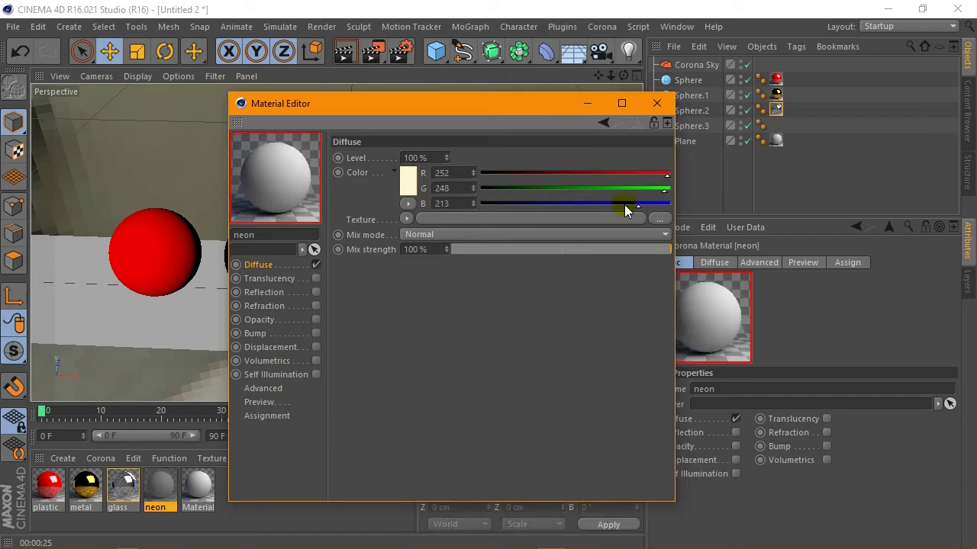
left_click(587, 188)
left_click(585, 173)
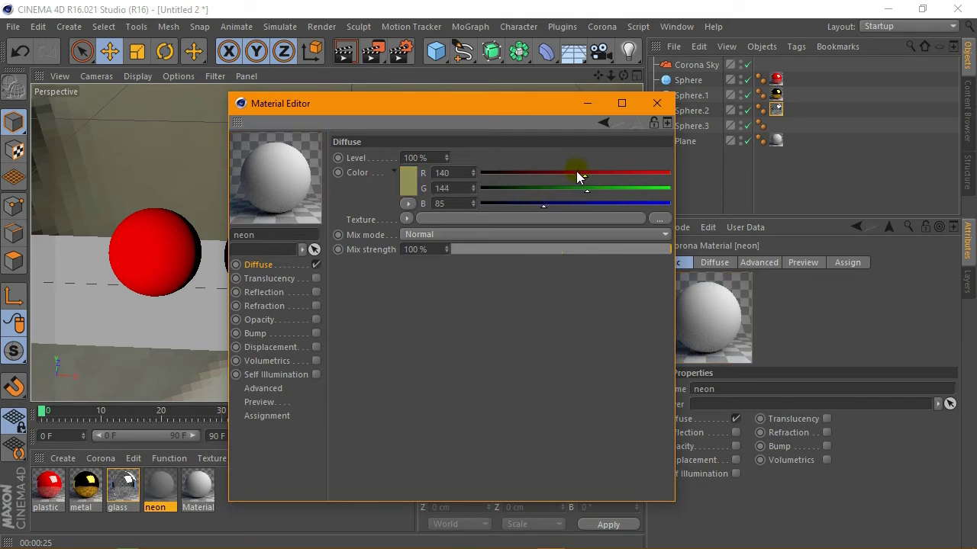
left_click_drag(610, 188, 667, 188)
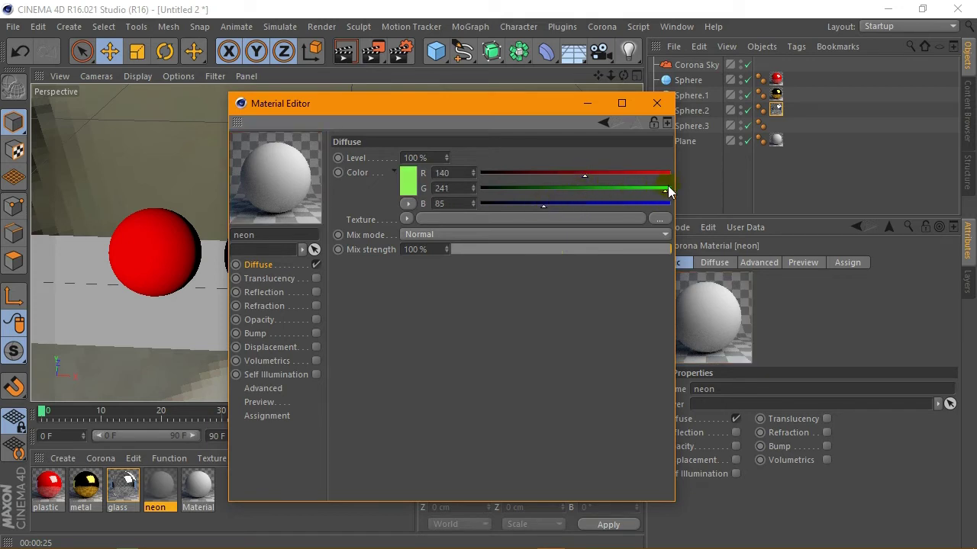
left_click(524, 172)
left_click(499, 172)
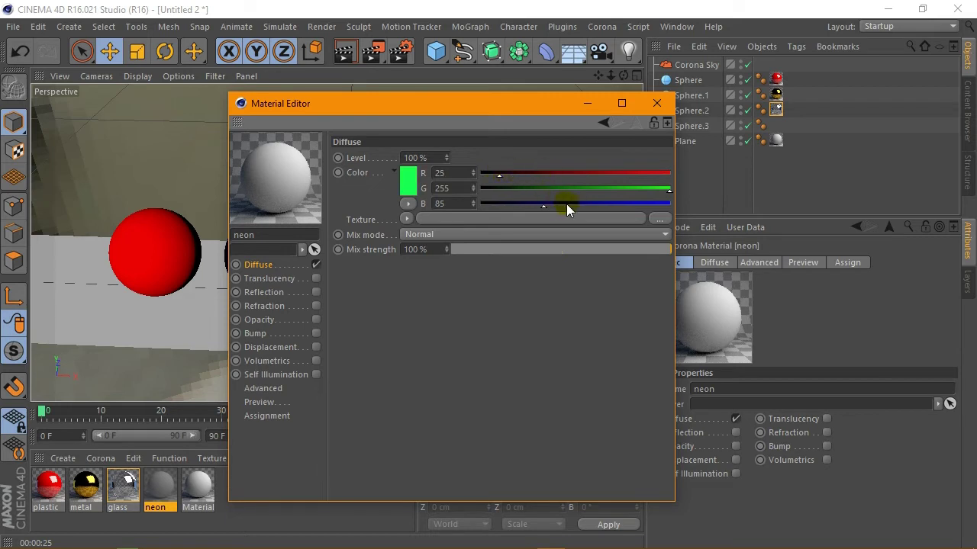
left_click_drag(566, 204, 619, 206)
left_click(633, 172)
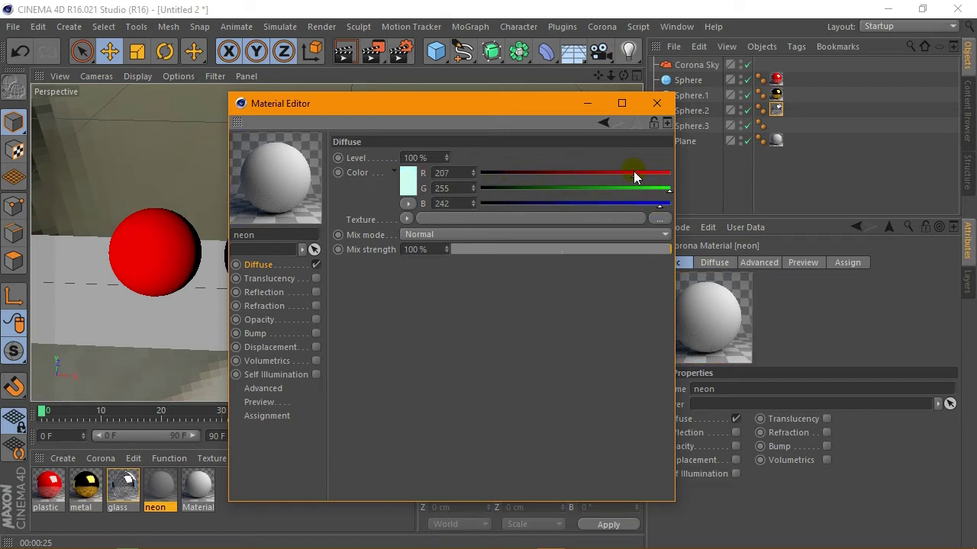
left_click(406, 178)
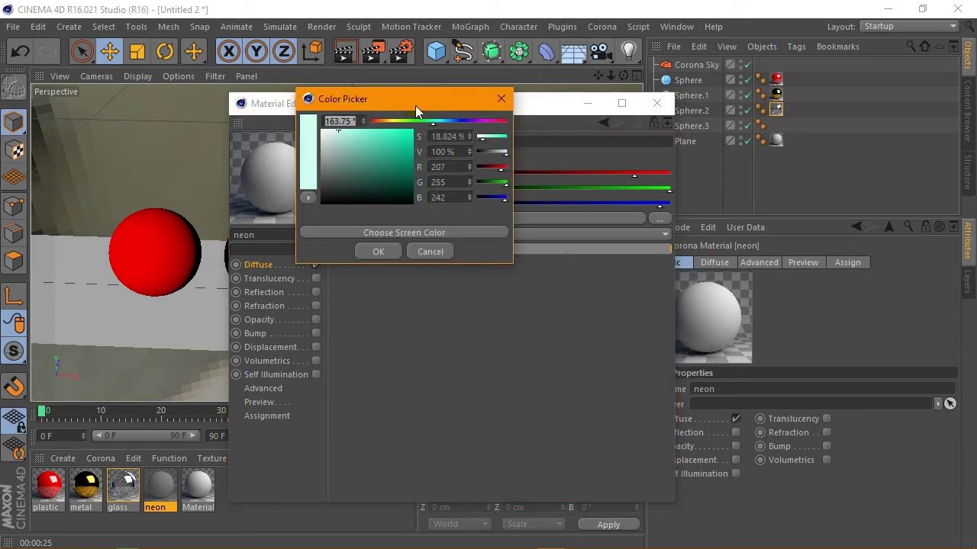
left_click(446, 122)
left_click(377, 251)
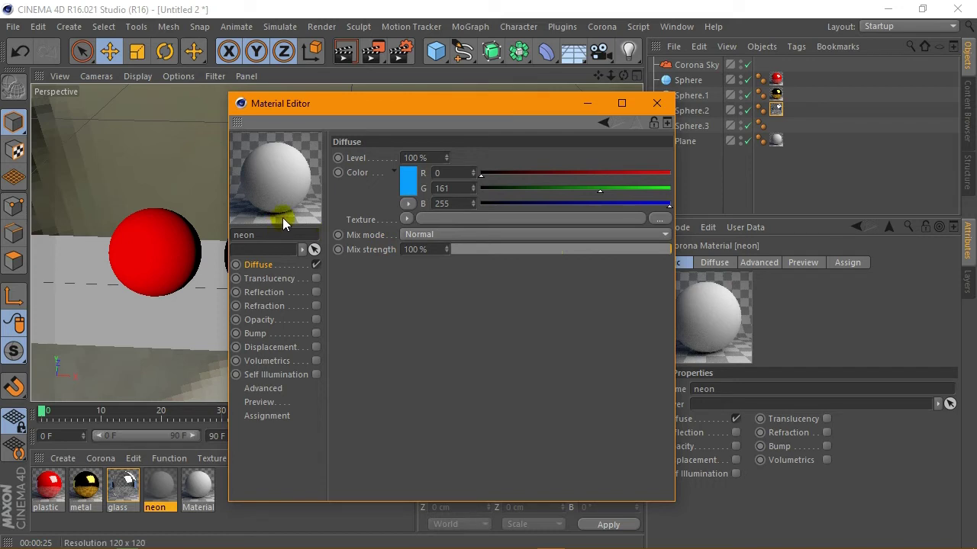
- Switch off neon's diffuse channel and enable translucency
left_click_drag(382, 120, 461, 120)
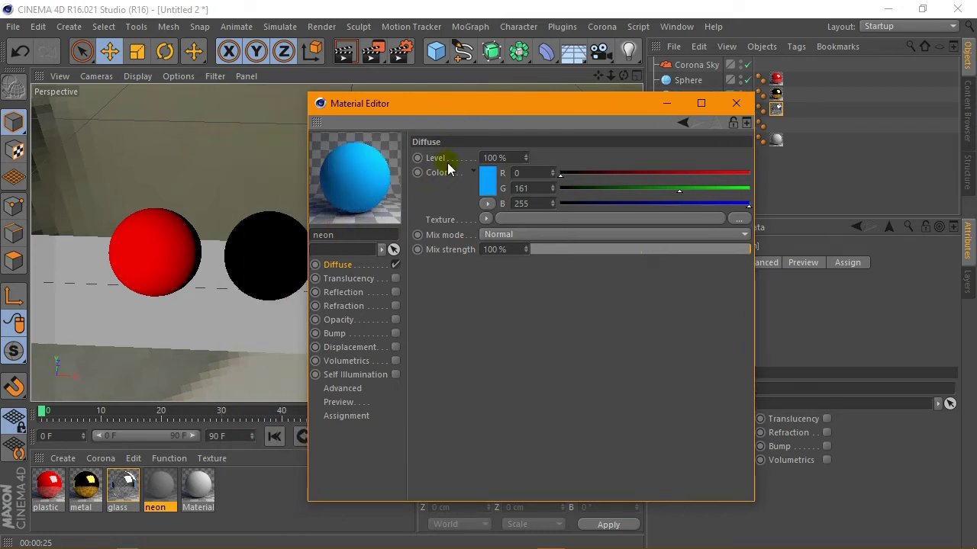
left_click(395, 265)
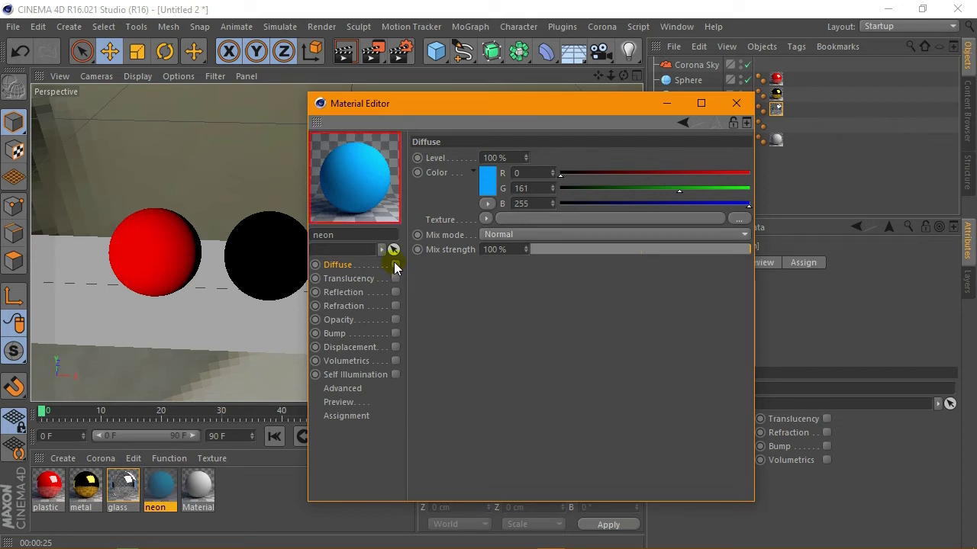
left_click(349, 279)
- Set neon's translucency to 100% fraction with a light blue colour of R0 G178 B255
left_click(395, 278)
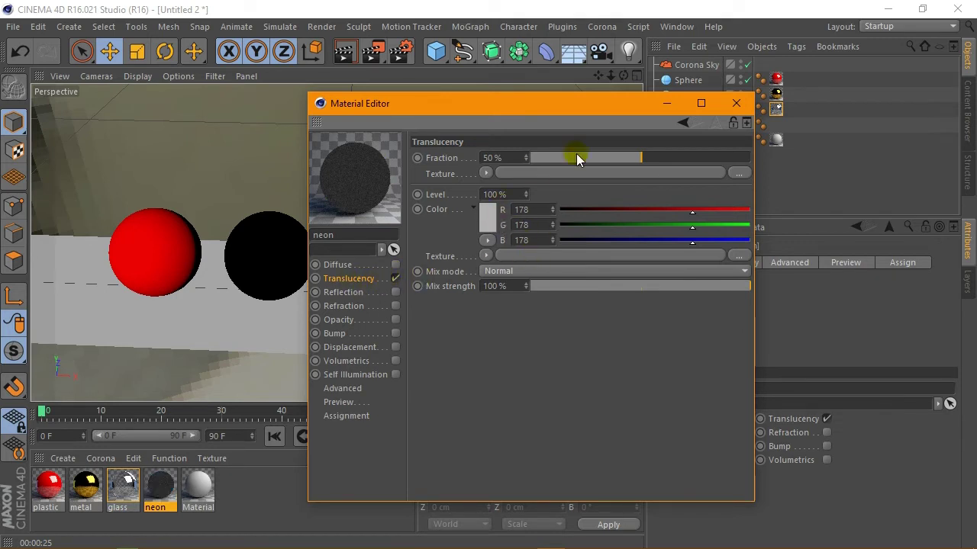
left_click_drag(705, 158, 791, 157)
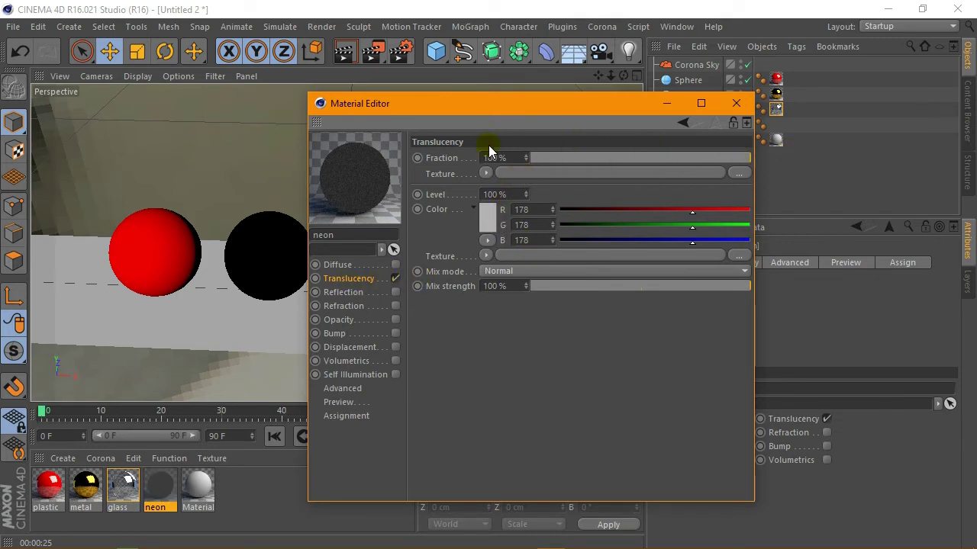
left_click(486, 215)
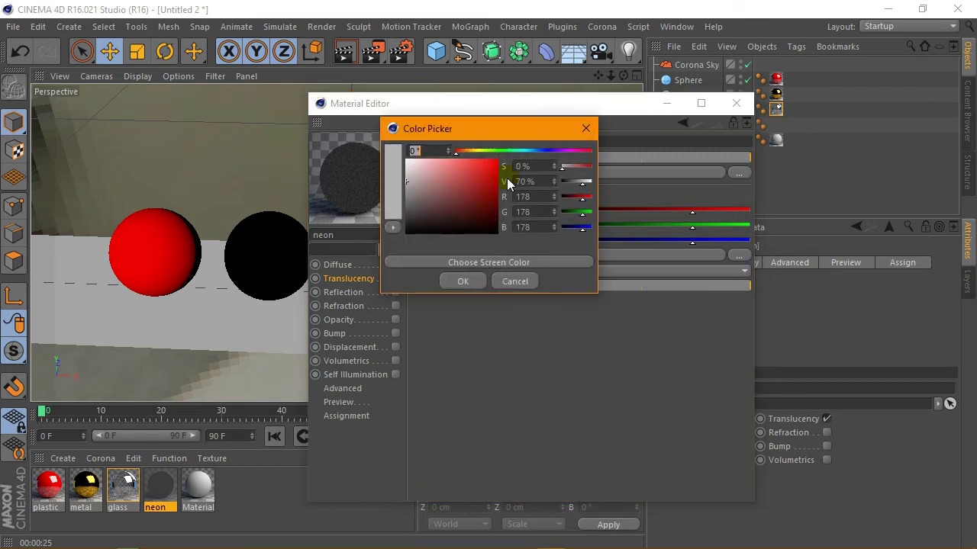
left_click_drag(541, 150, 530, 151)
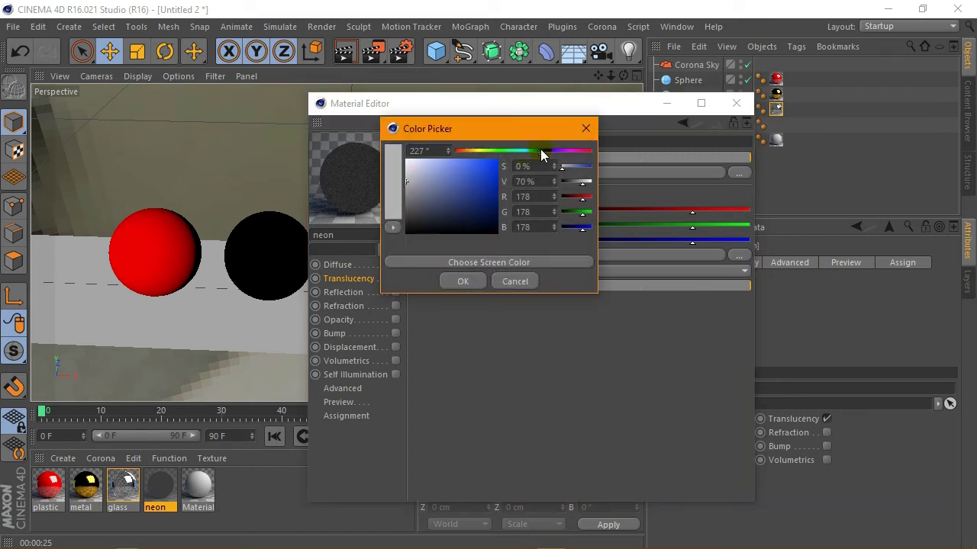
left_click(455, 280)
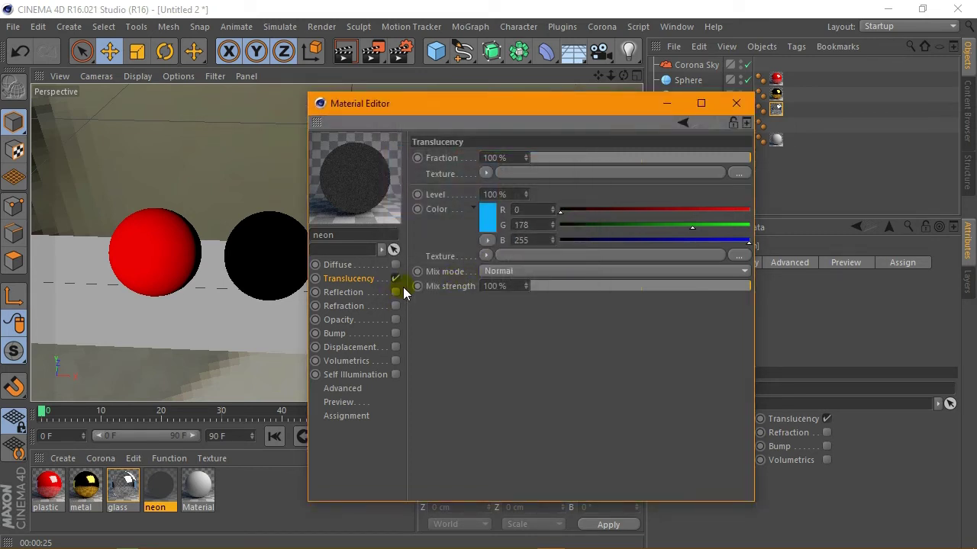
left_click_drag(441, 107, 573, 123)
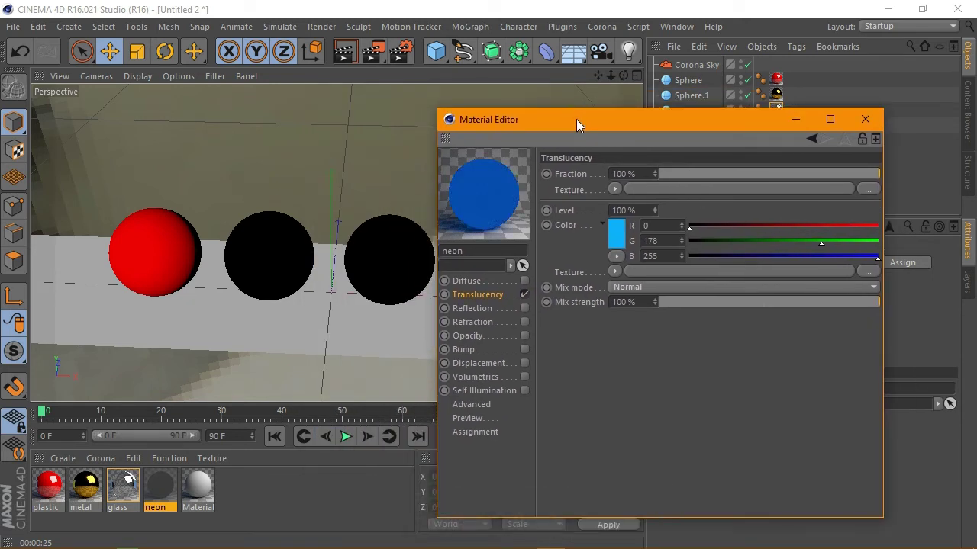
- Enable neon's self-illumination with a light blue glow (61, 177, 255) and close the editor
left_click(525, 392)
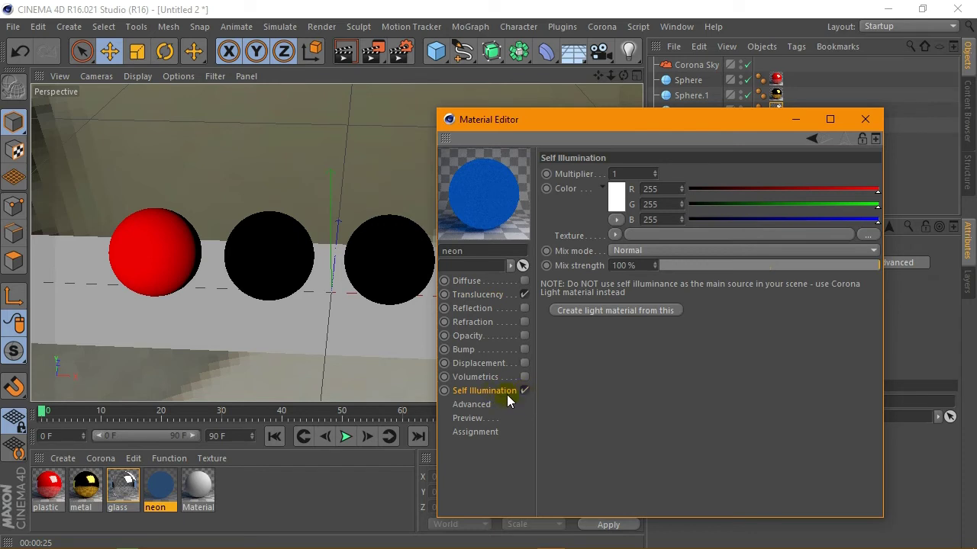
left_click(618, 195)
left_click(663, 132)
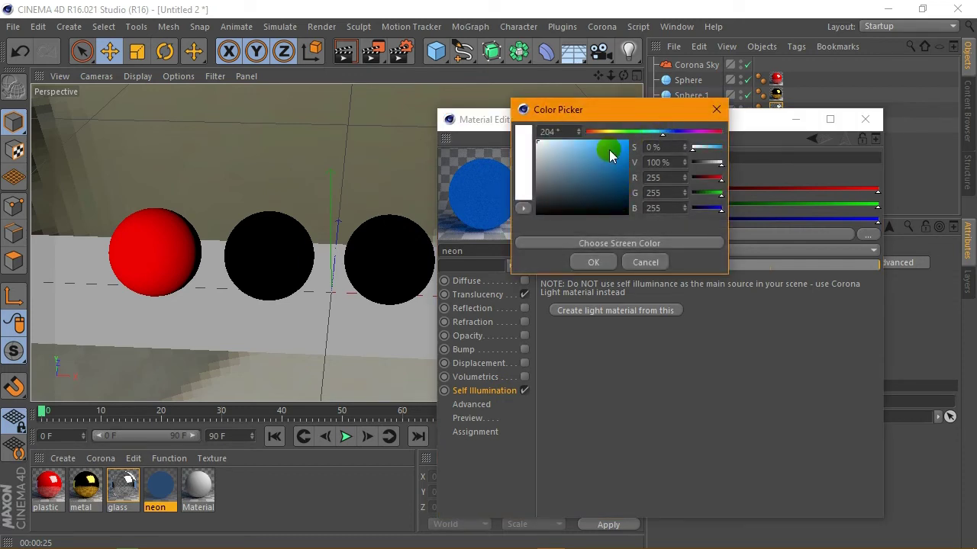
left_click_drag(609, 155, 611, 179)
left_click(593, 262)
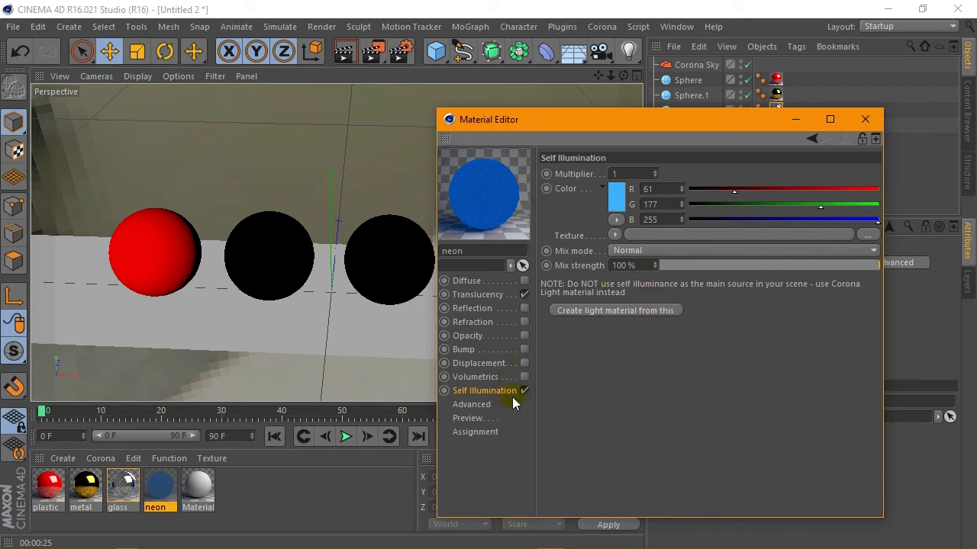
left_click(486, 406)
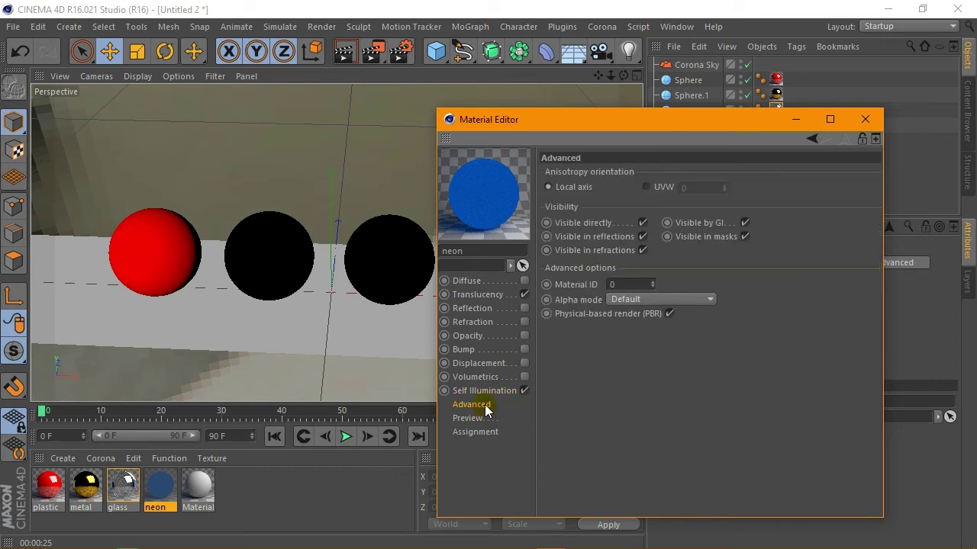
left_click(496, 391)
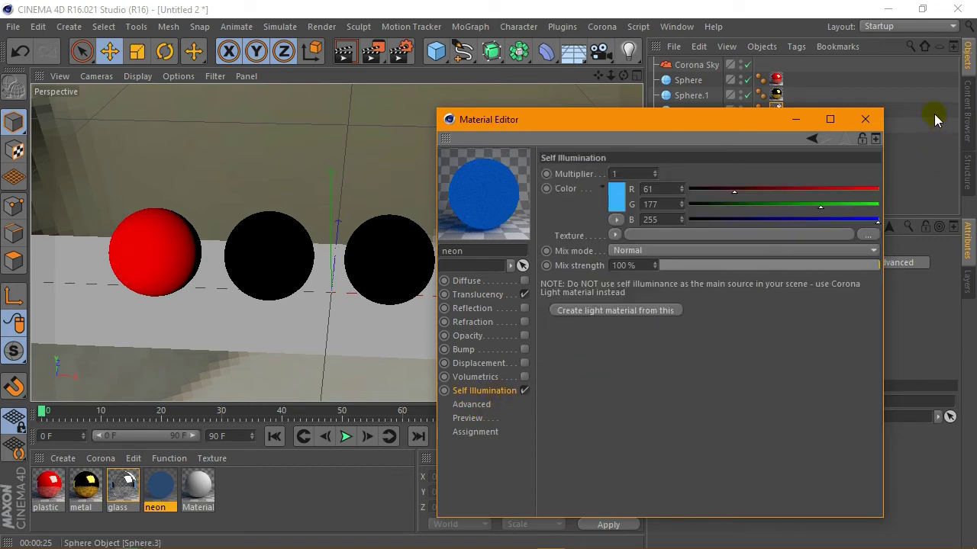
left_click(865, 121)
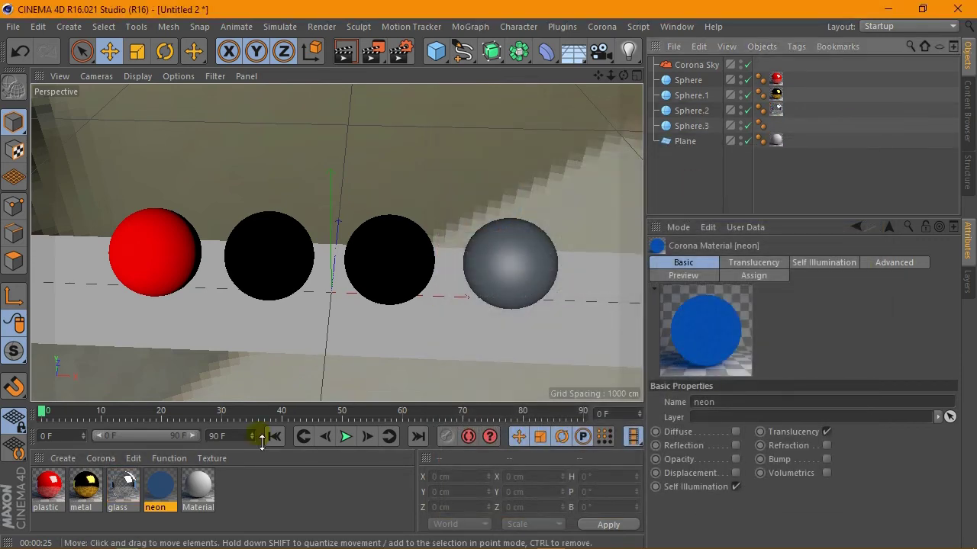
- Apply neon to Sphere.3 so it glows blue, then open the Render Settings
left_click_drag(161, 489, 691, 137)
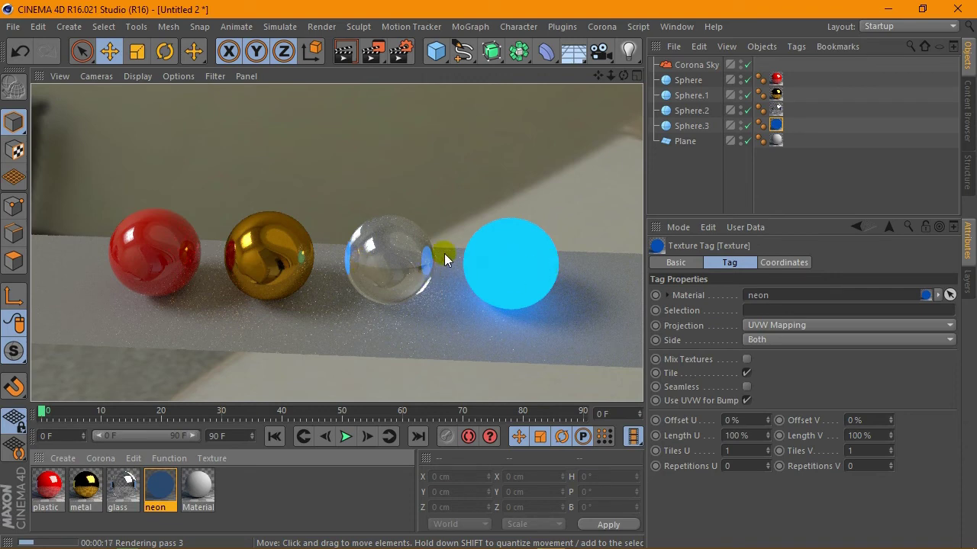
left_click(699, 183)
left_click(400, 52)
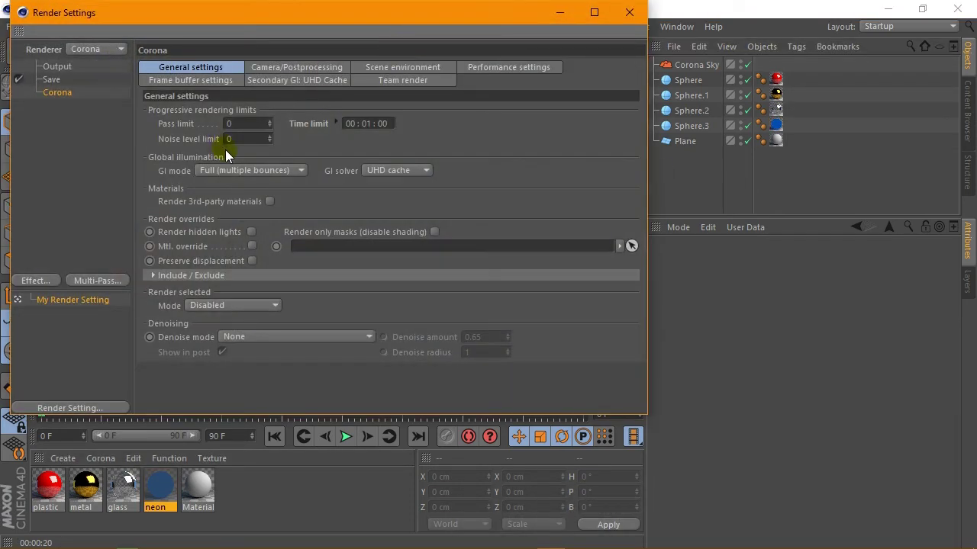
- Set the Corona time limit to 00:04:00, close render settings and widen the viewport
left_click(378, 128)
left_click(629, 12)
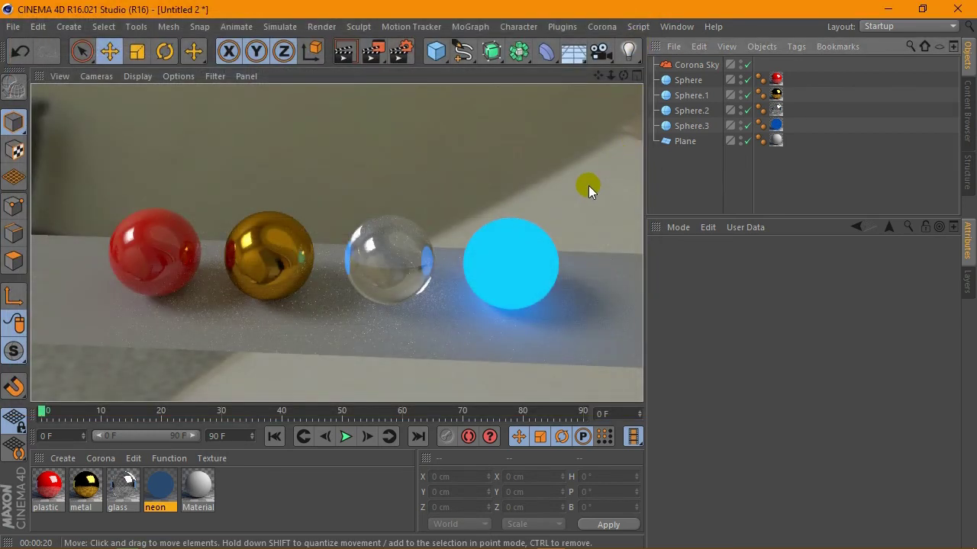
mouse_move(645, 166)
left_mouse_down()
mouse_move(654, 169)
mouse_move(606, 169)
left_mouse_up()
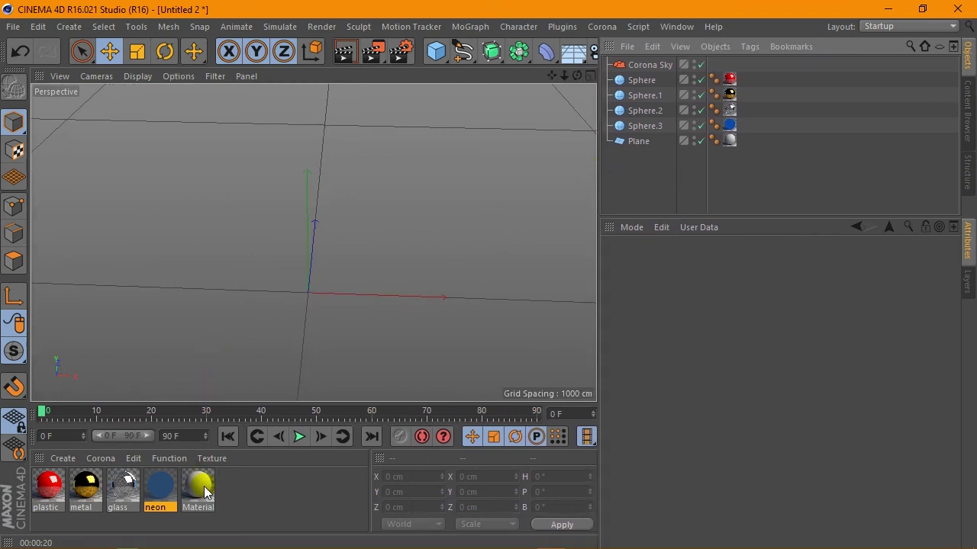
- Lighten the plane's 'Material' diffuse colour to grey R200 G200 B200
left_click(200, 489)
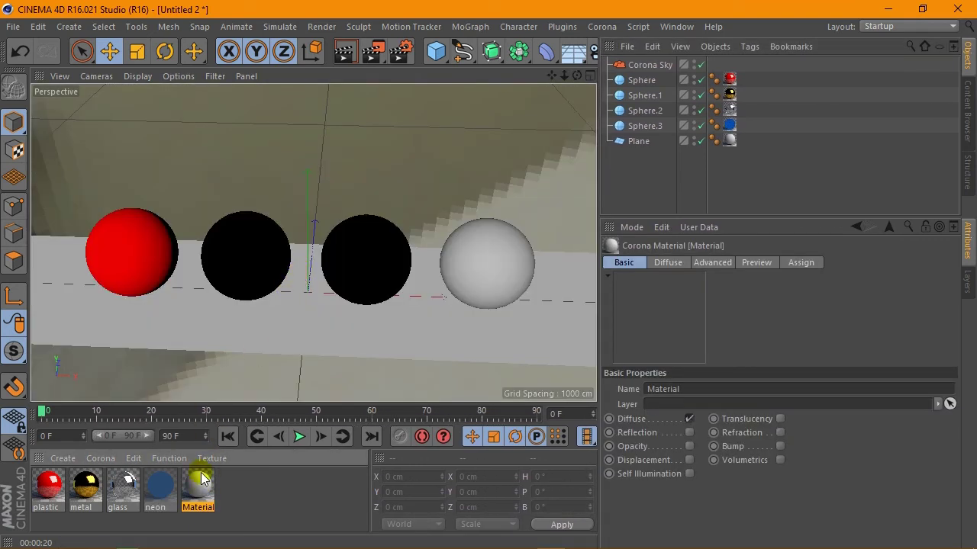
double_click(200, 484)
left_click(263, 265)
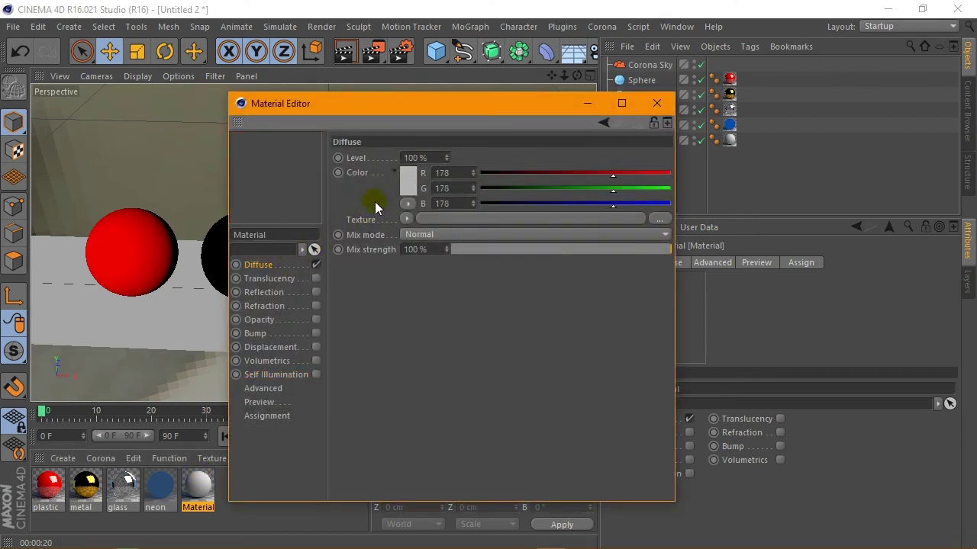
left_click(406, 179)
left_click_drag(326, 152, 316, 143)
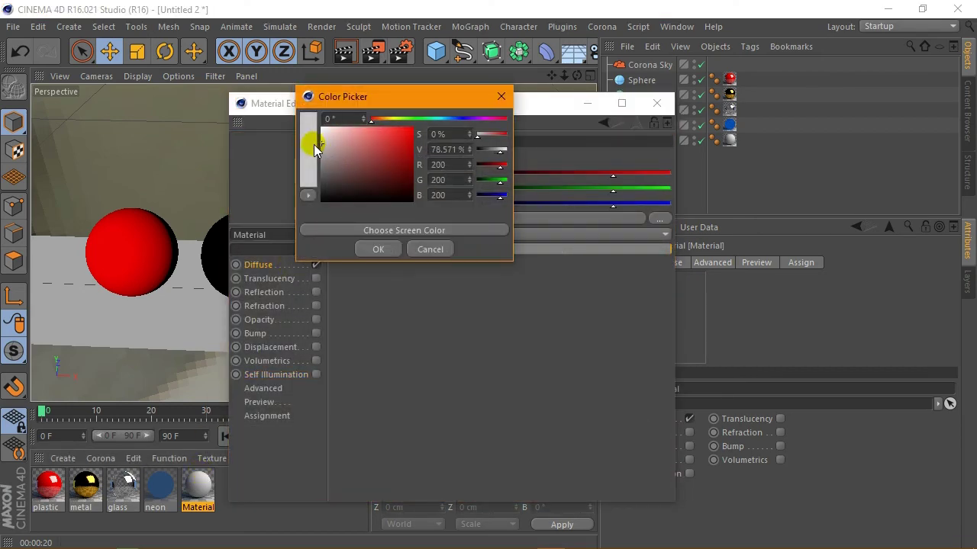
left_click(357, 250)
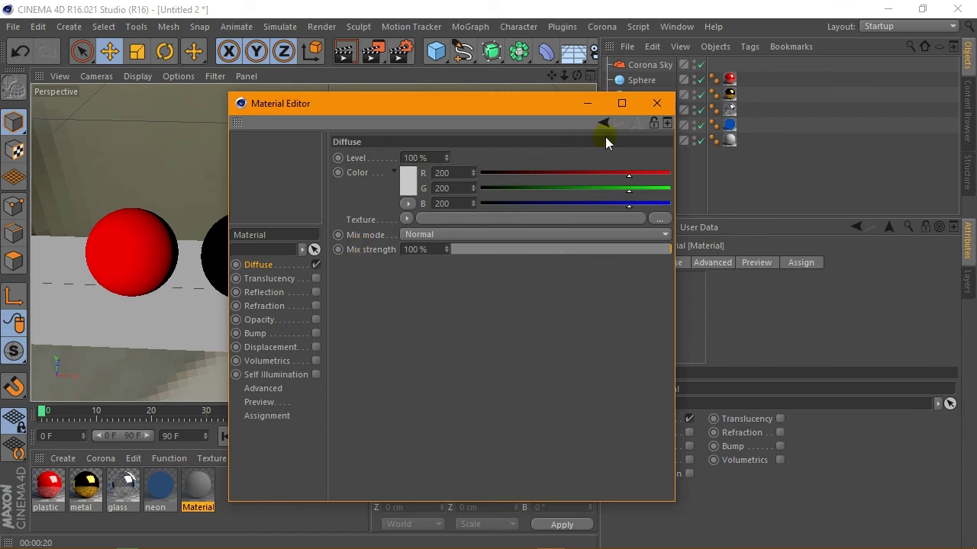
left_click(662, 103)
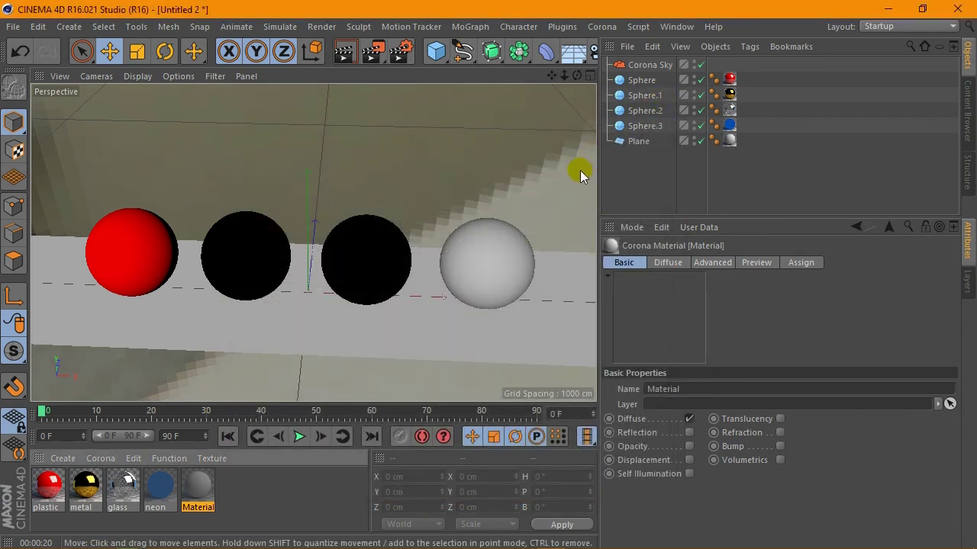
- Move the glass sphere Sphere.2 to X 104.536 cm, beside the gold sphere
left_click(279, 253)
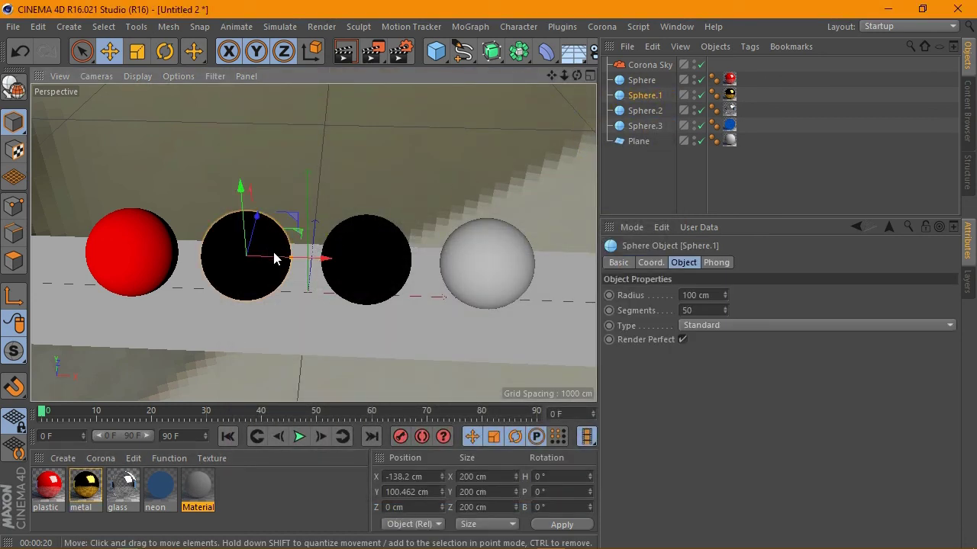
left_click_drag(323, 261, 316, 259)
left_click(376, 261)
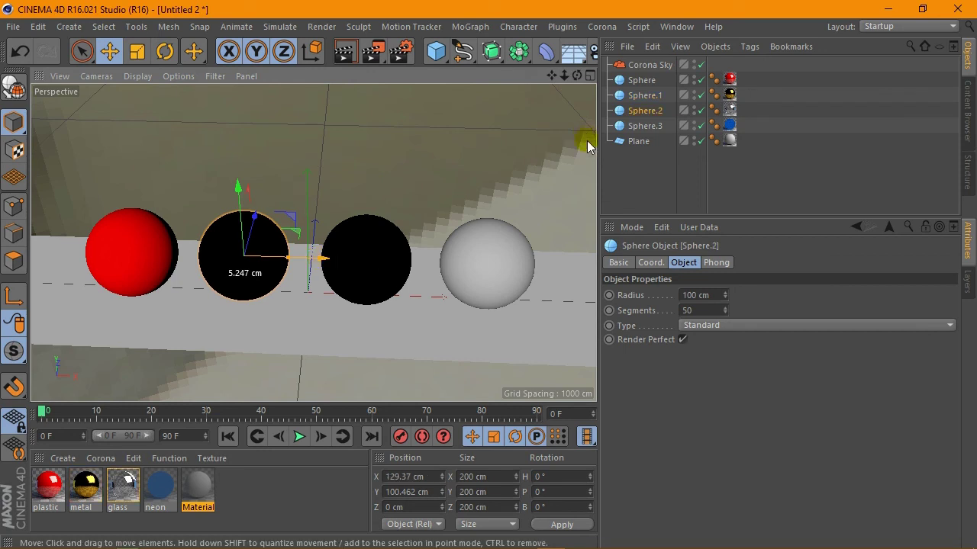
left_click(641, 127)
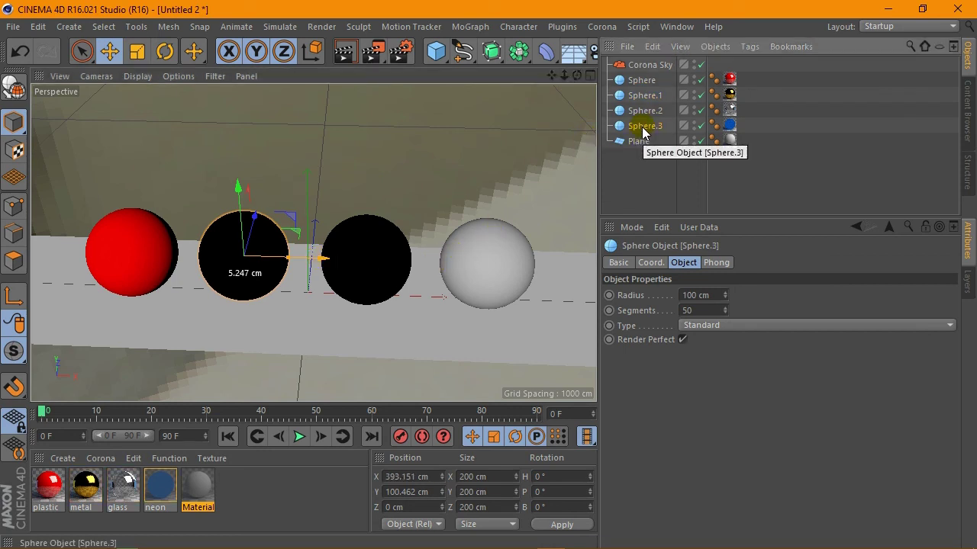
left_click(643, 111)
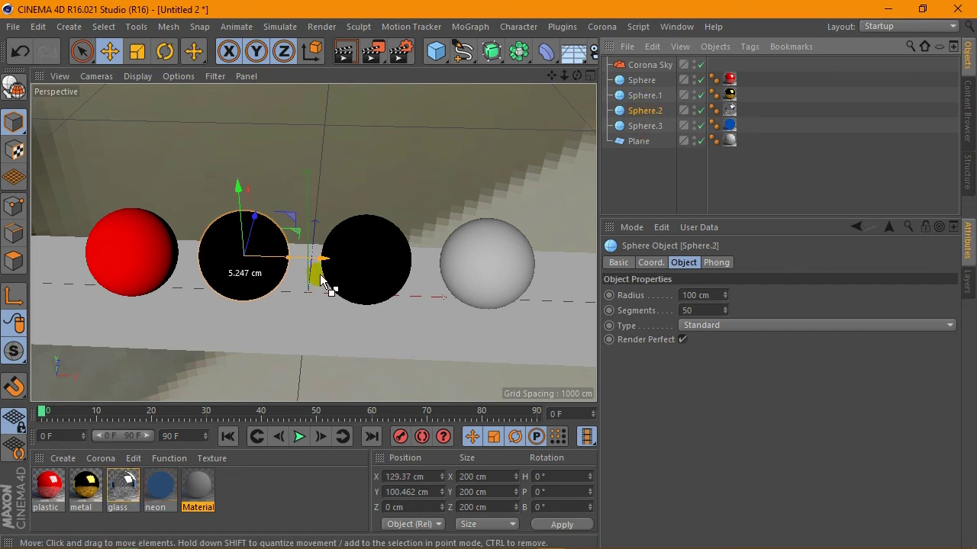
left_click_drag(316, 281, 320, 275)
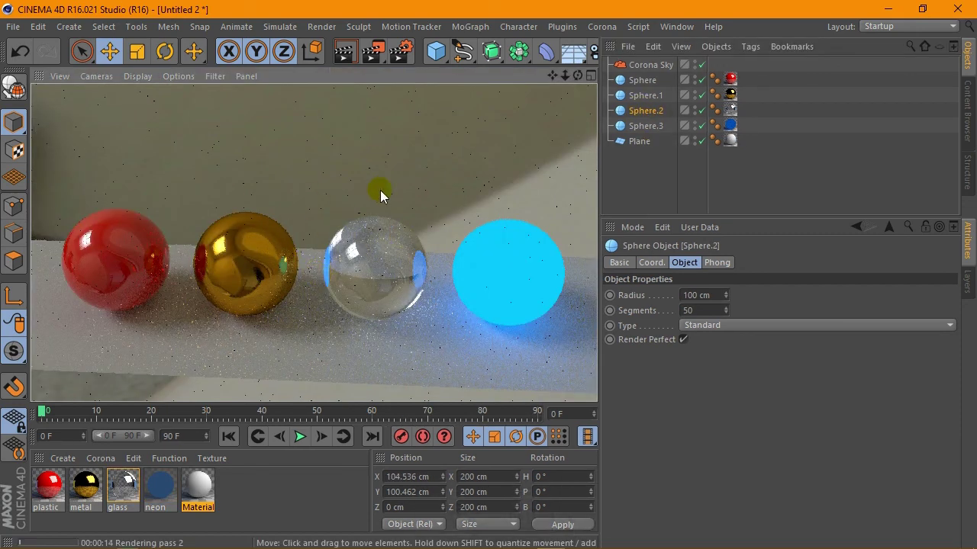